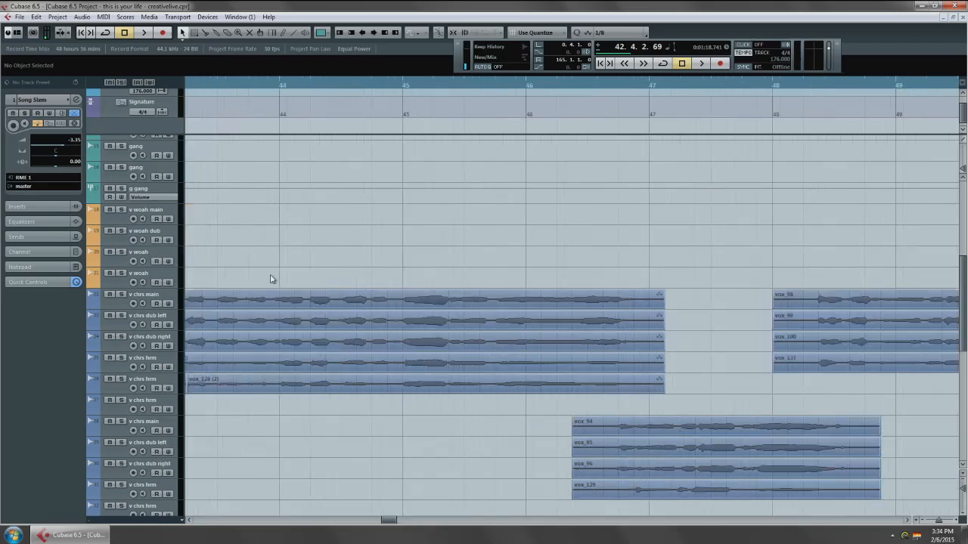
# Select the v chrs main track and open its Gain Reduction insert from the mixer.
pyautogui.click(163, 297)
pyautogui.moveTo(262, 315); pyautogui.dragTo(403, 252)
pyautogui.press('F3')
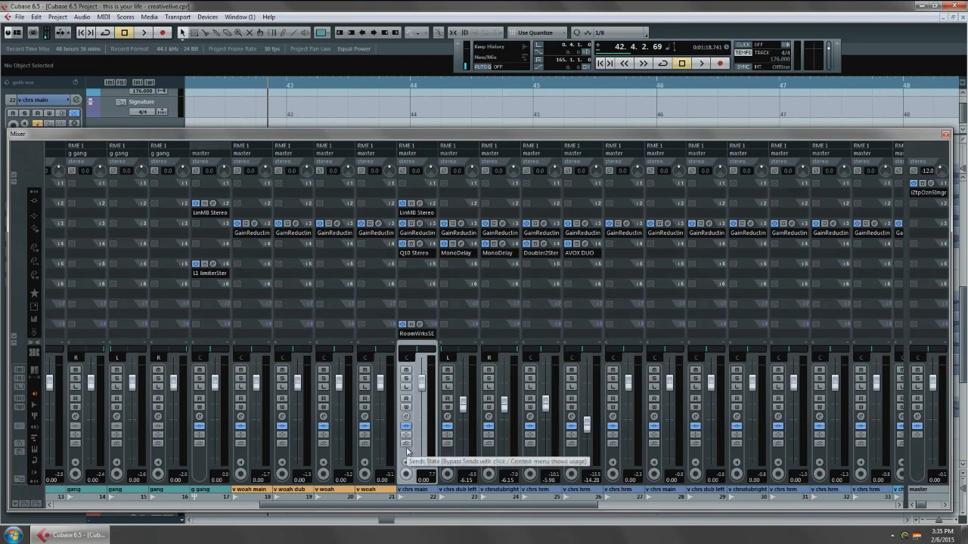
pyautogui.press('F3')
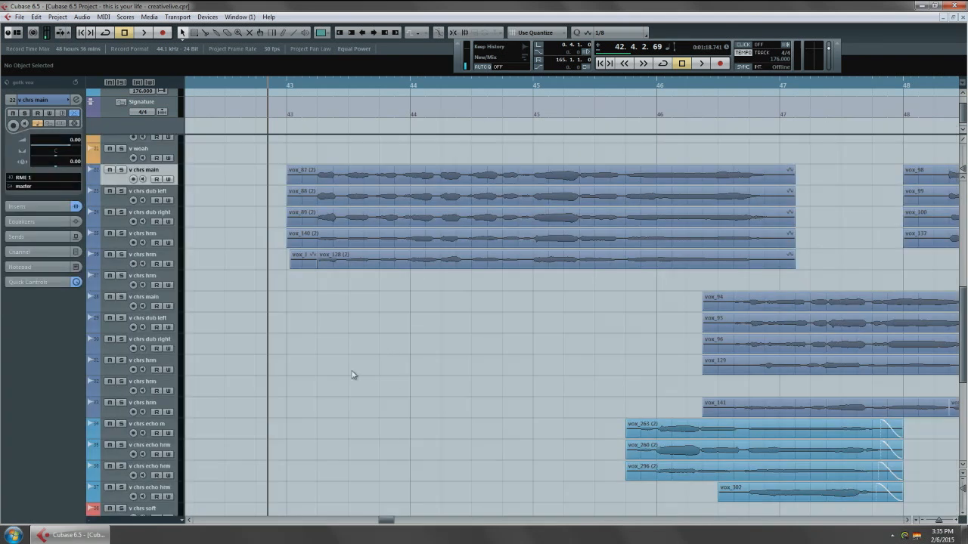
pyautogui.press('F3')
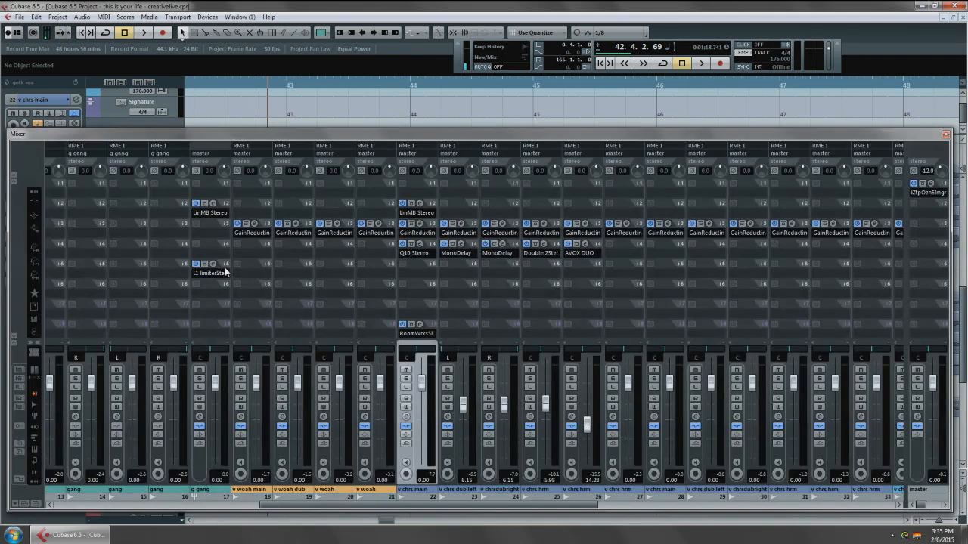
pyautogui.click(420, 225)
pyautogui.press('F3')
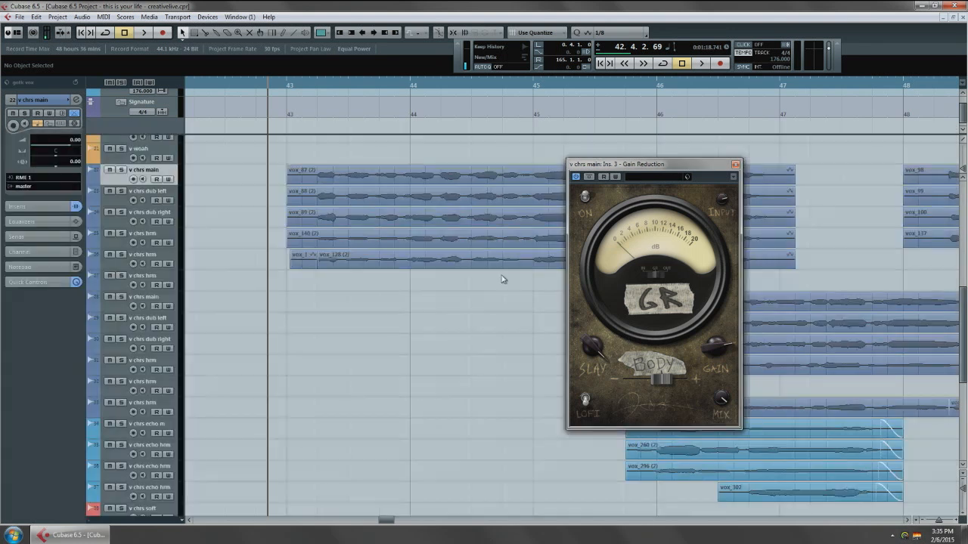
pyautogui.moveTo(320, 231); pyautogui.dragTo(304, 235)
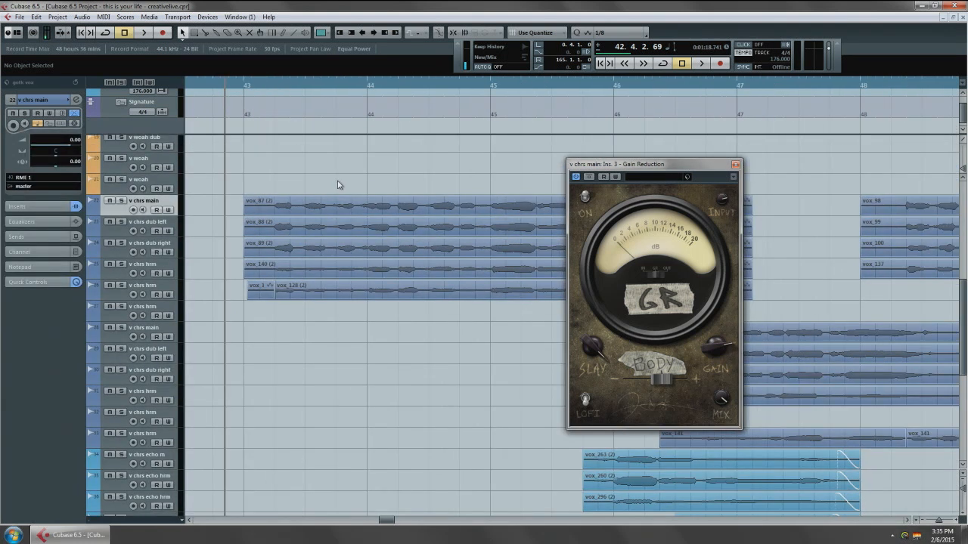
# Solo v chrs main, adjust Gain Reduction's gain knob, and audition the chorus vocal from bar 43.
pyautogui.press('s')
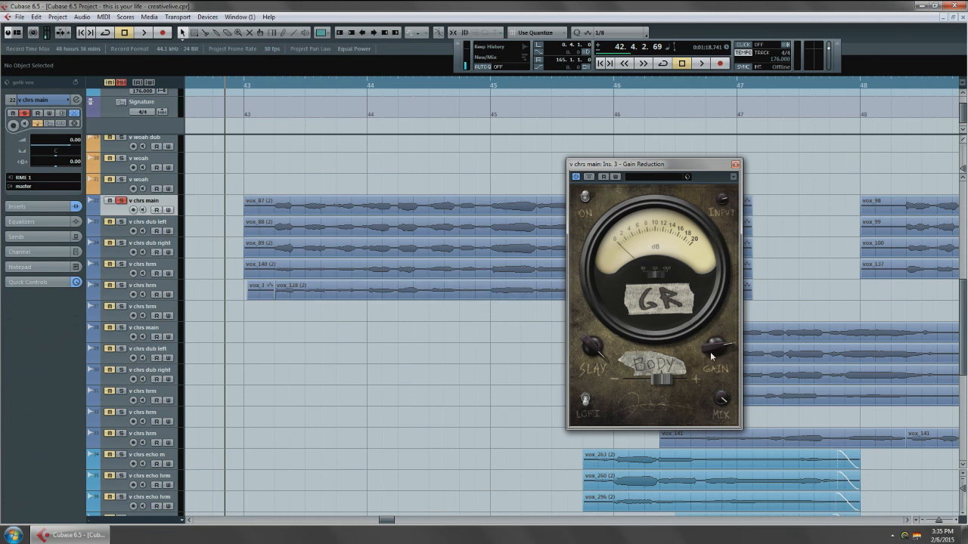
pyautogui.moveTo(719, 352)
pyautogui.mouseDown()
pyautogui.moveTo(724, 363)
pyautogui.moveTo(733, 348)
pyautogui.mouseUp()
pyautogui.moveTo(717, 350); pyautogui.dragTo(722, 349)
pyautogui.moveTo(358, 282); pyautogui.dragTo(229, 251)
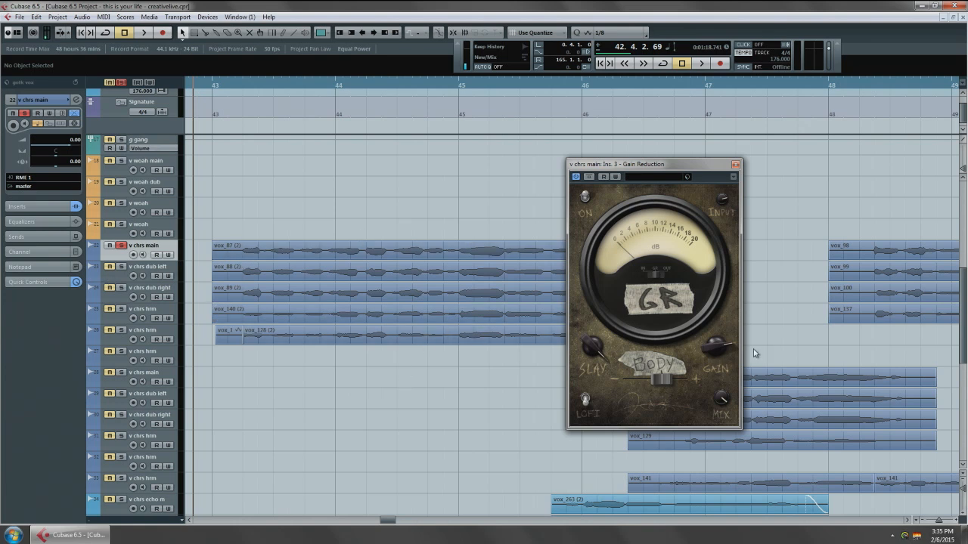
pyautogui.press('space')
pyautogui.moveTo(722, 342)
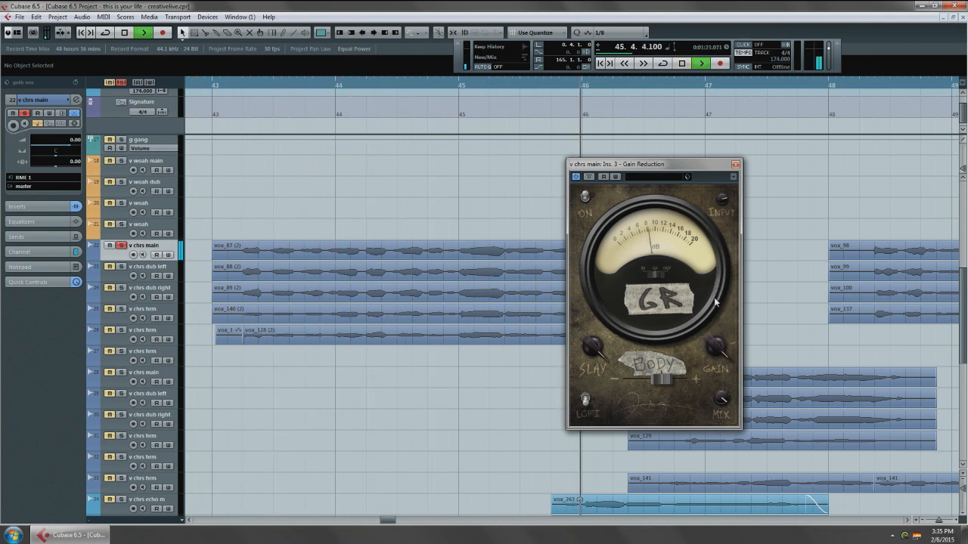
pyautogui.press('space')
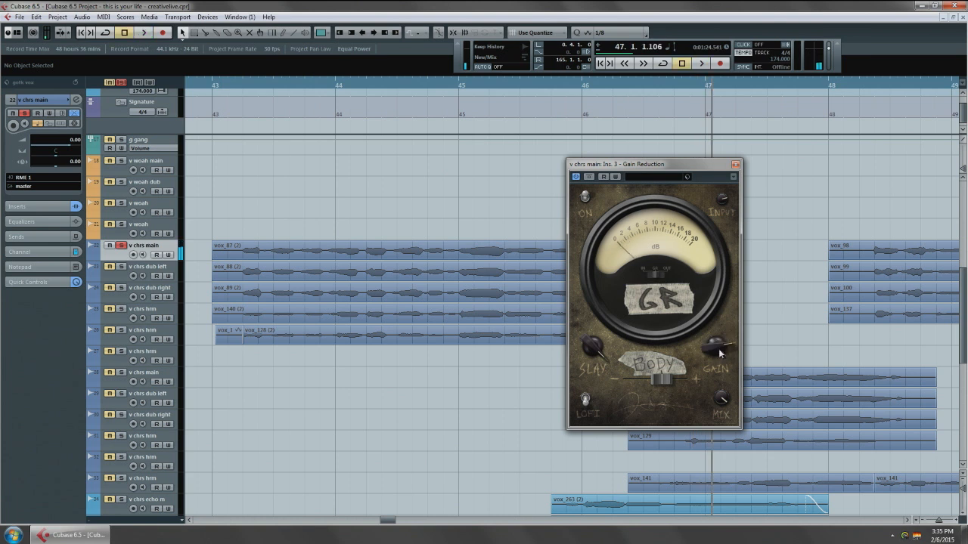
pyautogui.moveTo(719, 348); pyautogui.dragTo(677, 374)
pyautogui.moveTo(216, 86); pyautogui.dragTo(227, 158)
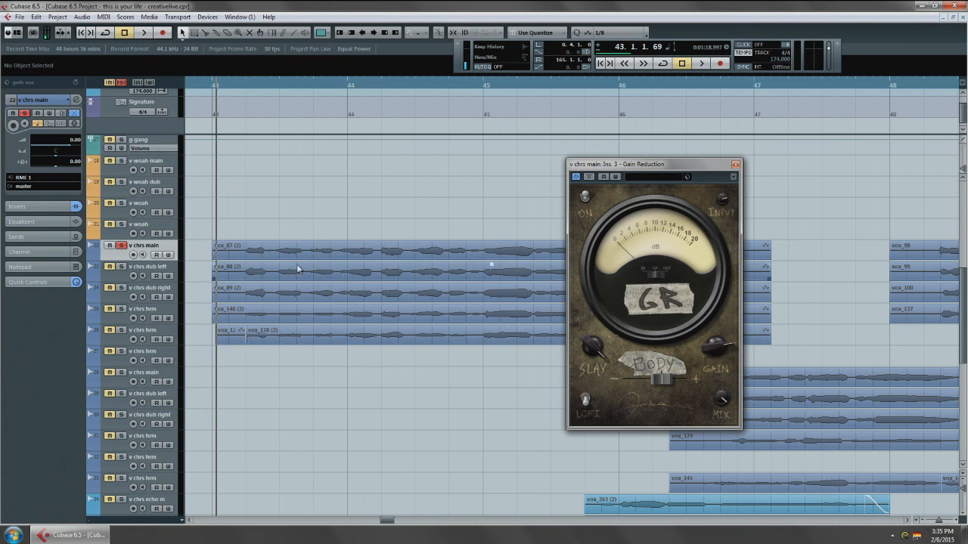
# Load the Q8 Stereo equalizer into the fifth insert slot of v chrs main.
pyautogui.click(43, 206)
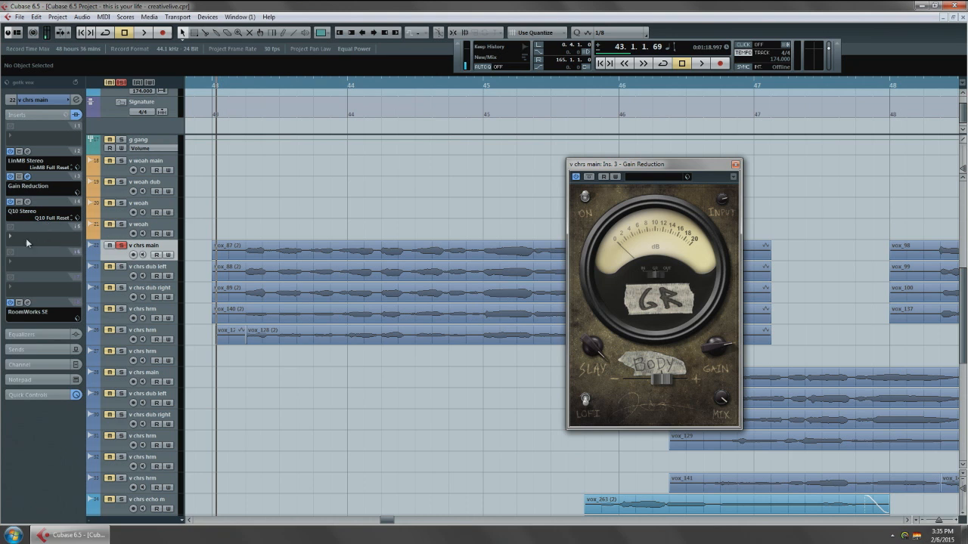
pyautogui.click(29, 236)
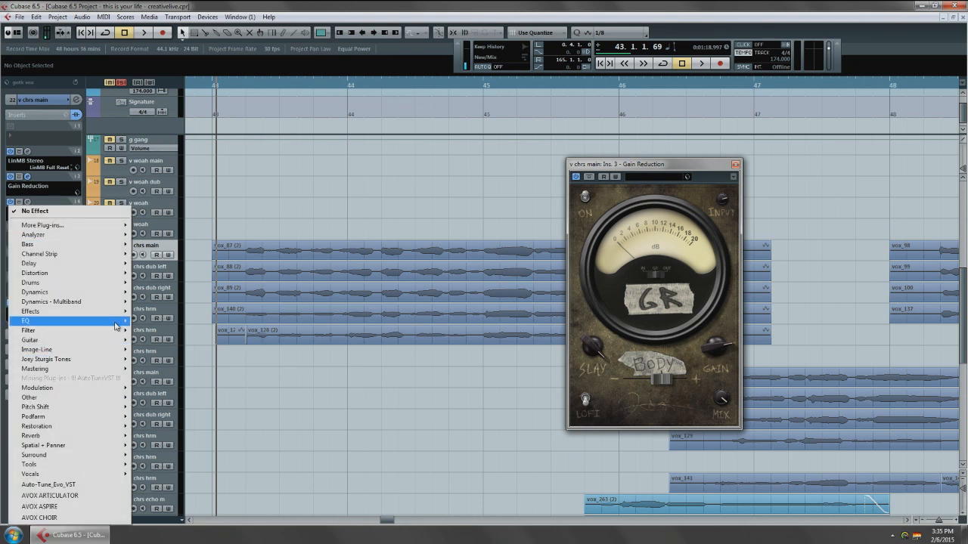
pyautogui.moveTo(129, 322)
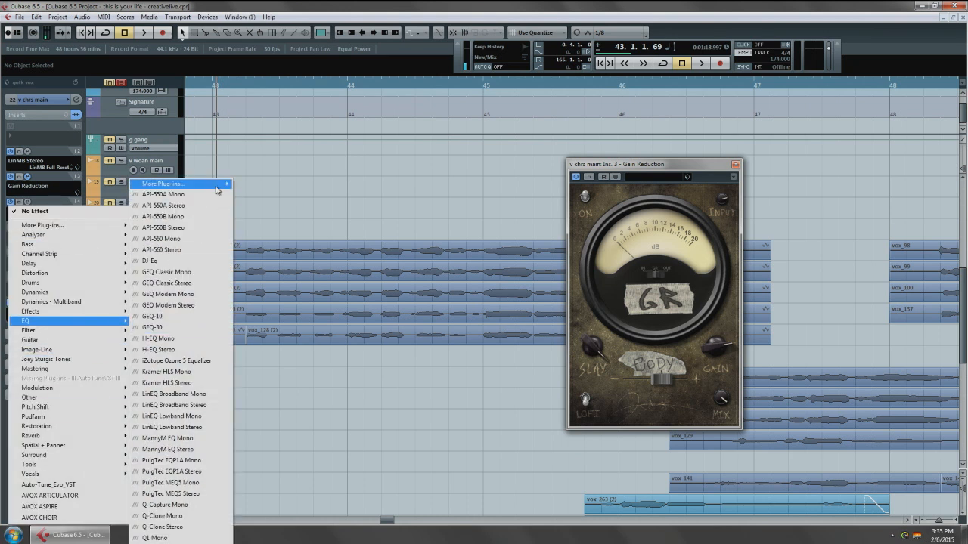
pyautogui.moveTo(217, 190)
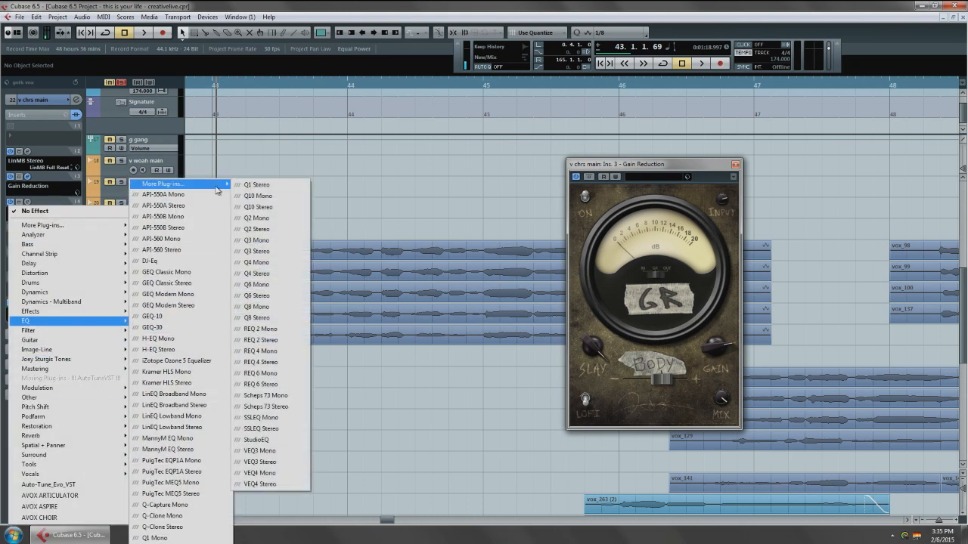
pyautogui.click(278, 322)
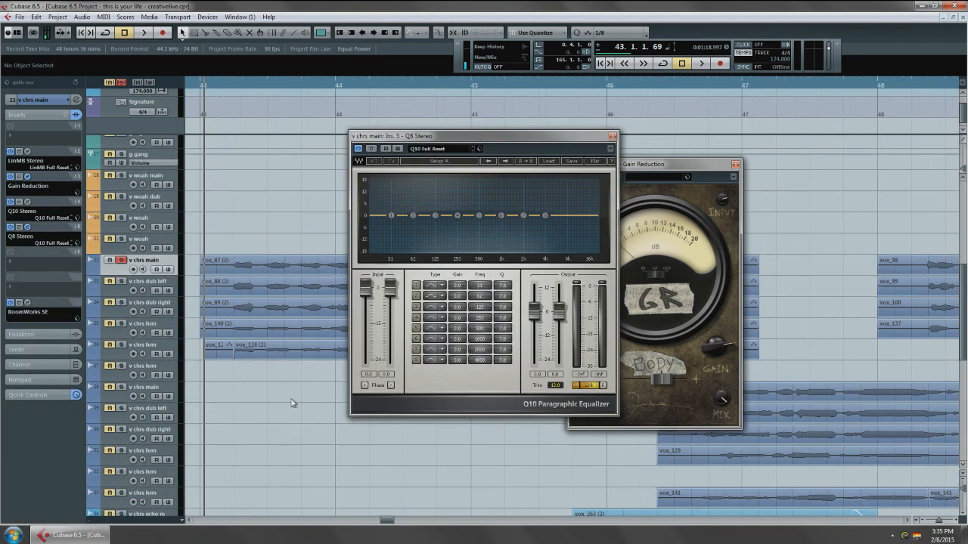
# Set Q8 band 8 at 4000 Hz to Hi Shelf and boost it by 5.0 while playing the chorus vocal.
pyautogui.scroll(-4, 279, 328)
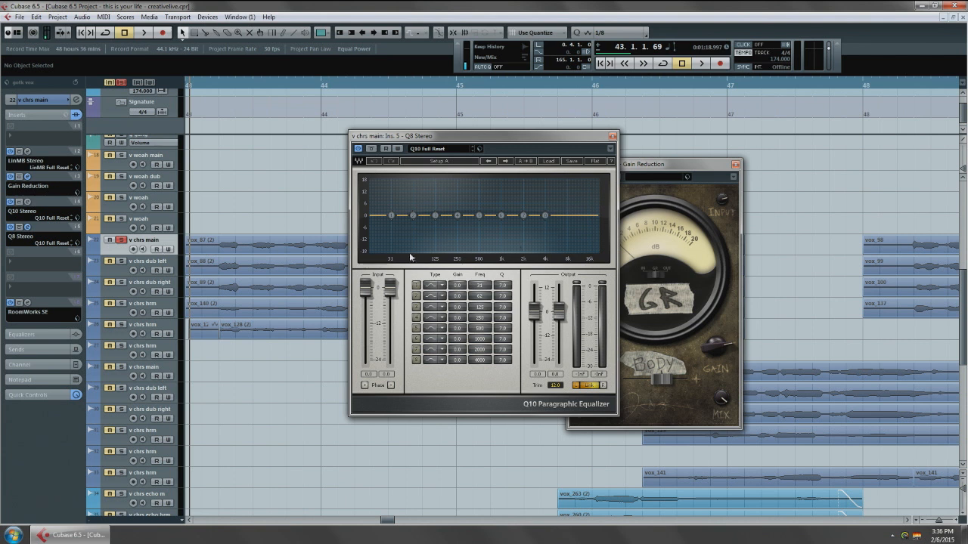
pyautogui.moveTo(288, 308); pyautogui.dragTo(302, 311)
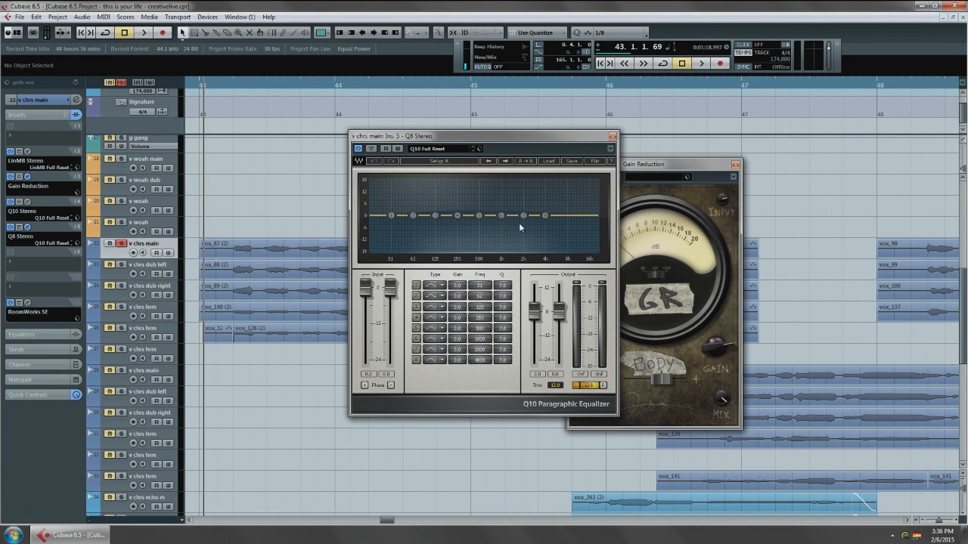
pyautogui.moveTo(295, 266); pyautogui.dragTo(262, 274)
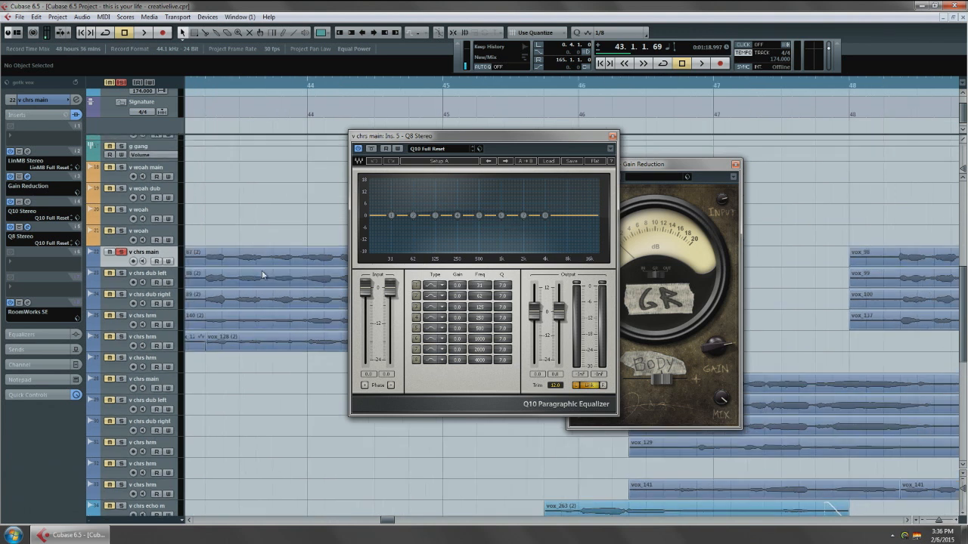
pyautogui.click(546, 216)
pyautogui.click(442, 361)
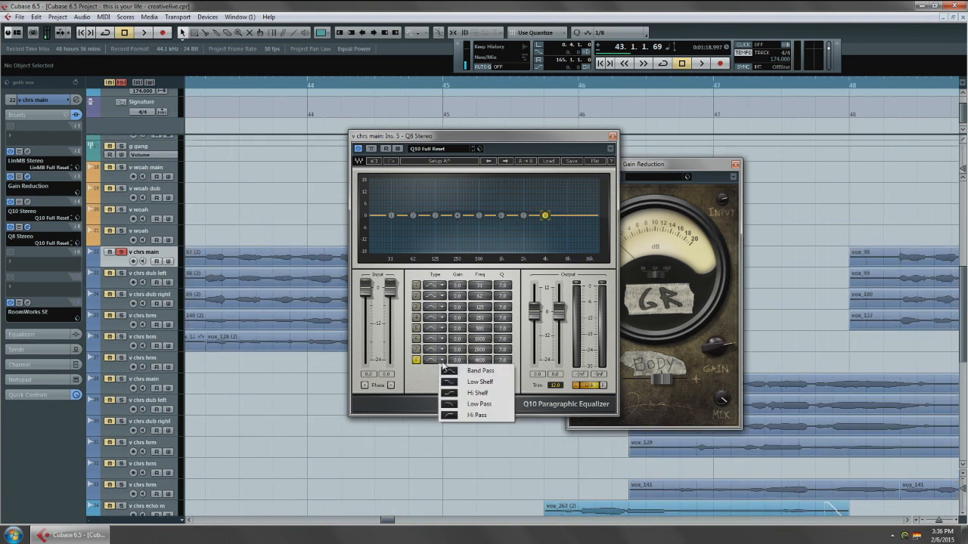
pyautogui.click(492, 393)
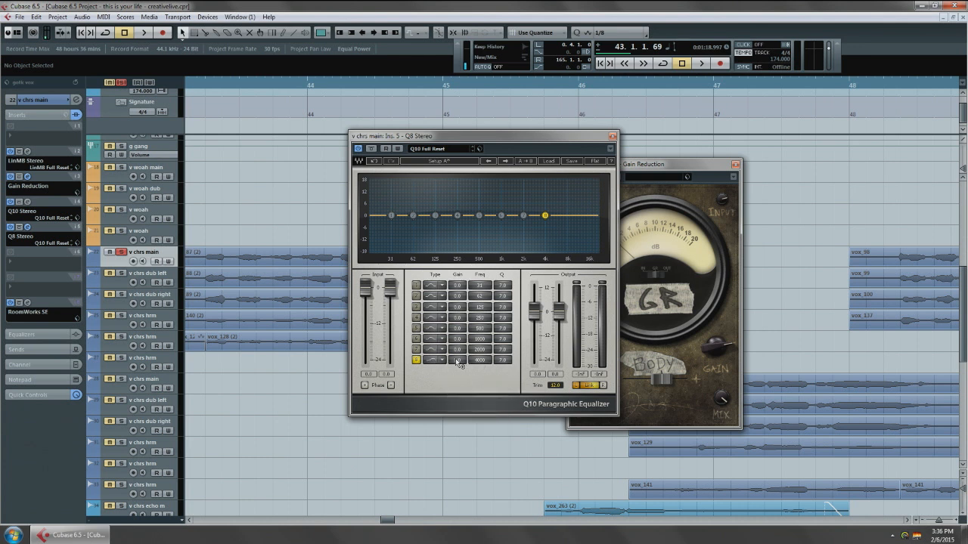
pyautogui.moveTo(295, 325); pyautogui.dragTo(300, 324)
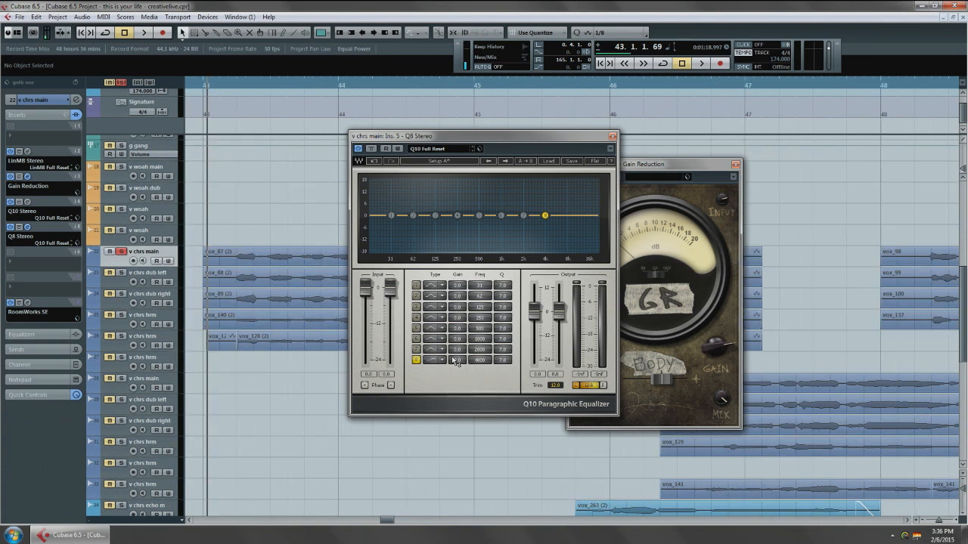
pyautogui.press('space')
pyautogui.moveTo(459, 367)
pyautogui.mouseDown()
pyautogui.moveTo(459, 345)
pyautogui.moveTo(459, 355)
pyautogui.mouseUp()
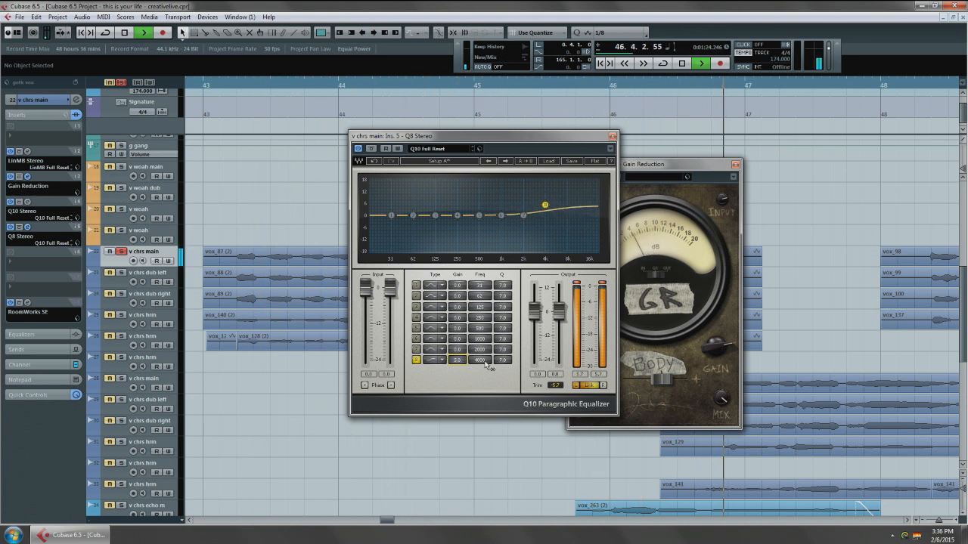
pyautogui.press('space')
# Remove Q8 Stereo from the fifth insert slot of v chrs main and load LinEQ Broadband Stereo there instead.
pyautogui.click(30, 237)
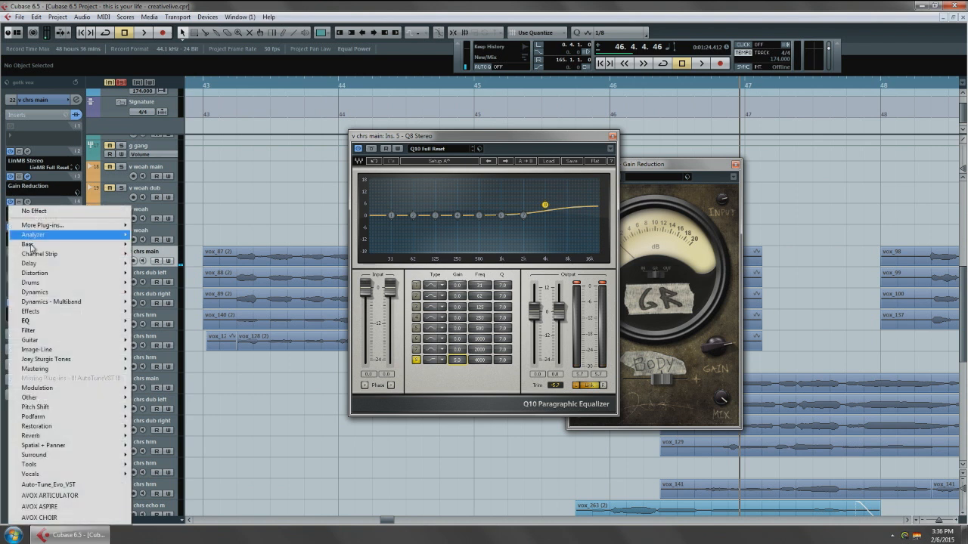
pyautogui.click(36, 212)
pyautogui.click(38, 201)
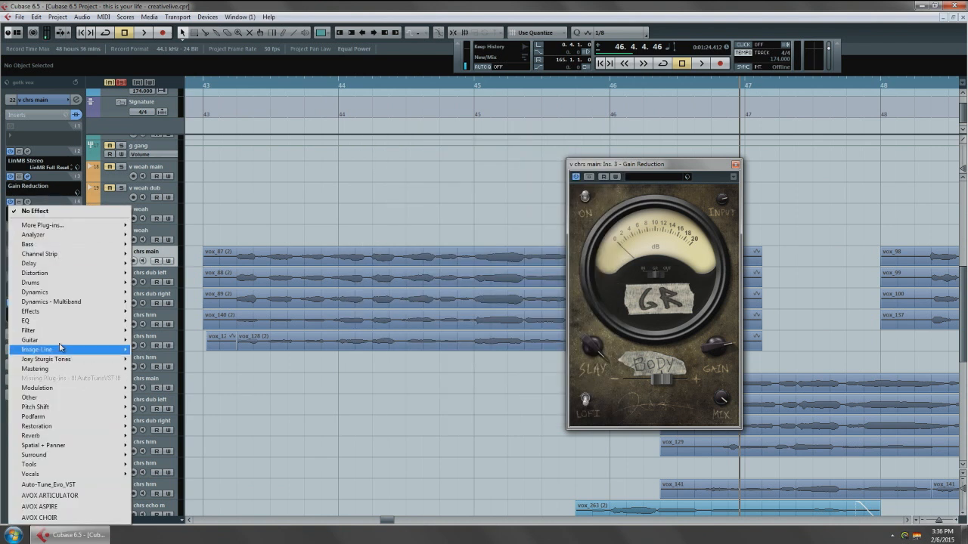
pyautogui.moveTo(67, 324)
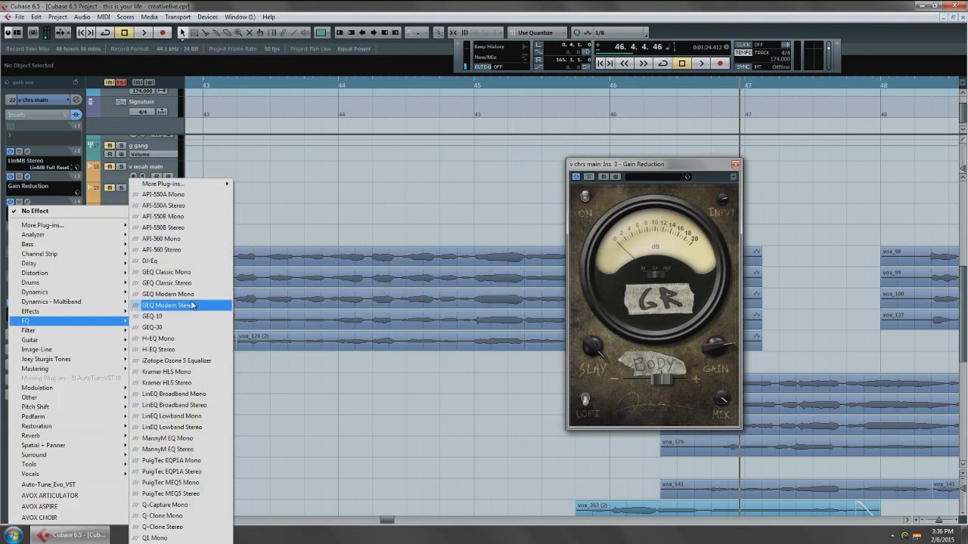
pyautogui.click(202, 411)
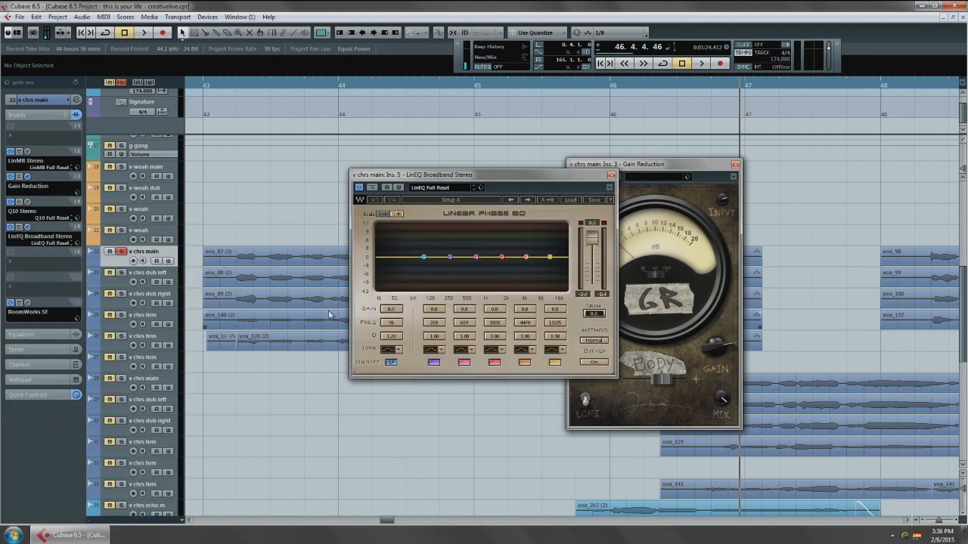
# Play the chorus from just before bar 43 and boost LinEQ by 3.8 near 11.5 kHz and 1.4 near 4.7 kHz.
pyautogui.click(201, 84)
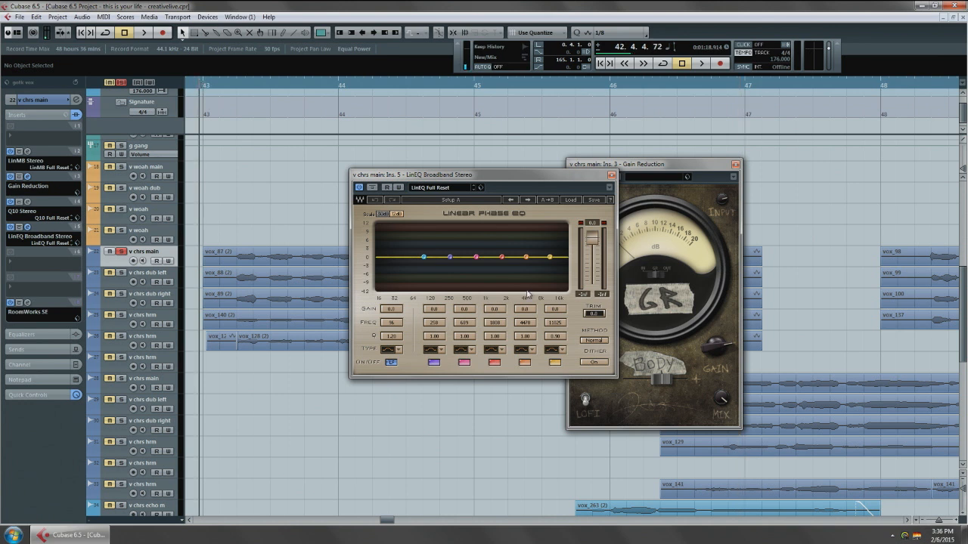
pyautogui.press('space')
pyautogui.moveTo(549, 257); pyautogui.dragTo(527, 253)
pyautogui.press('space')
pyautogui.press('space')
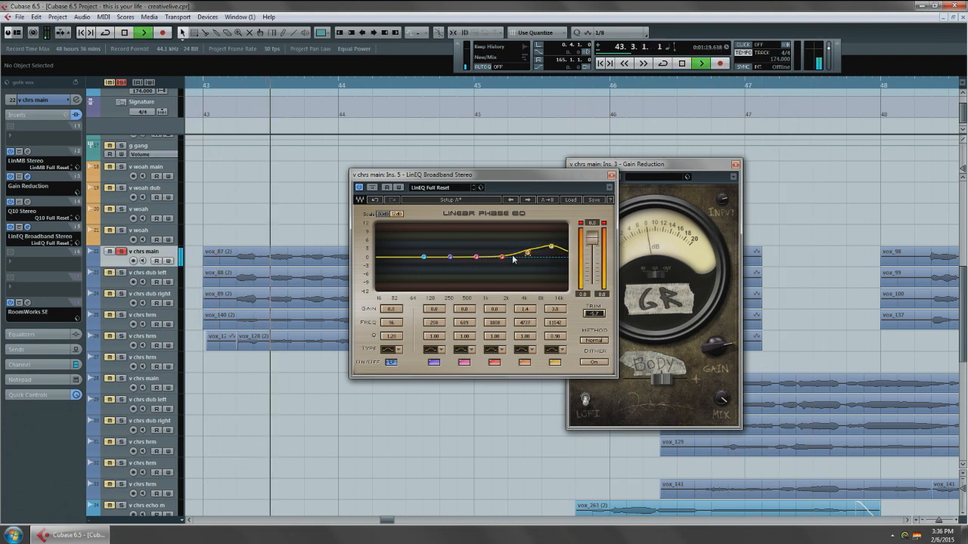
# Refine LinEQ by ear to 1.0 at 1723 Hz, 2.0 at 4651 Hz and 2.6 at 11714 Hz, and cut 639 Hz by about 1.5.
pyautogui.moveTo(502, 257); pyautogui.dragTo(556, 254)
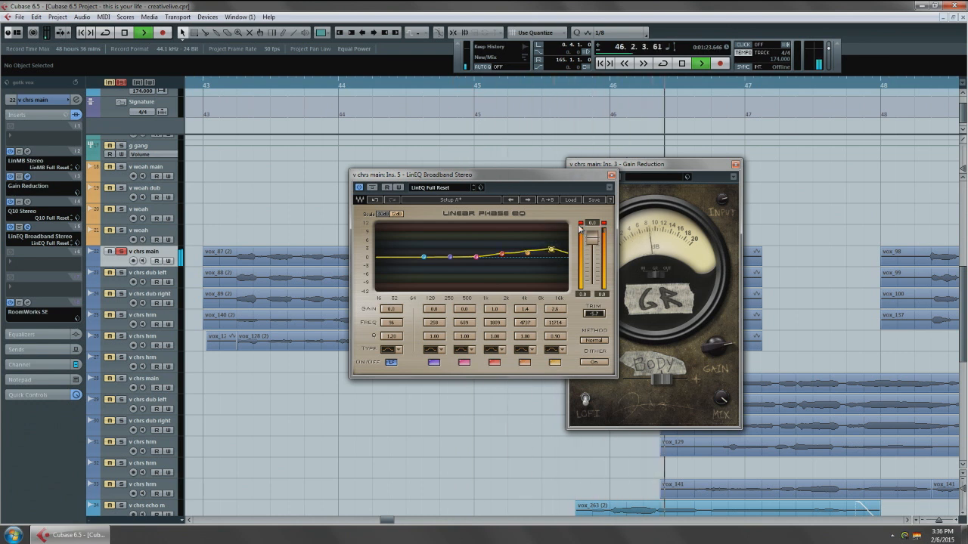
pyautogui.press('space')
pyautogui.press('space')
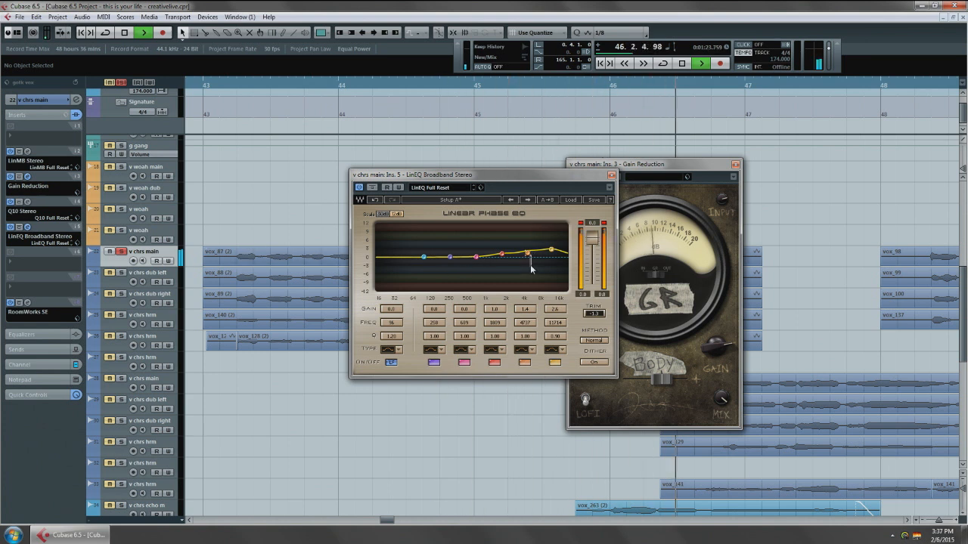
pyautogui.moveTo(527, 253); pyautogui.dragTo(500, 255)
pyautogui.press('space')
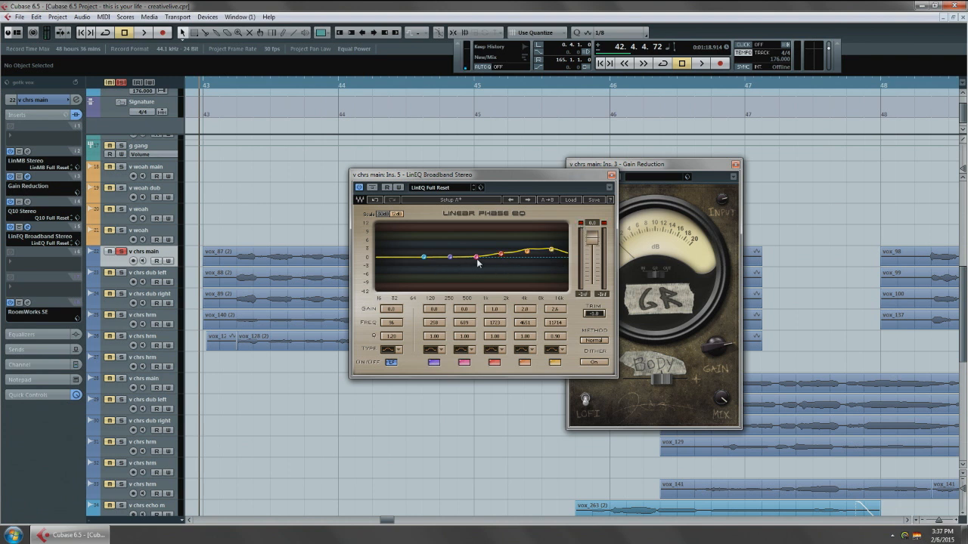
pyautogui.moveTo(476, 257); pyautogui.dragTo(476, 262)
# Replace the single v chrs main solo with the stacked chorus vocal tracks plus Song Stem, and play them together.
pyautogui.click(123, 251)
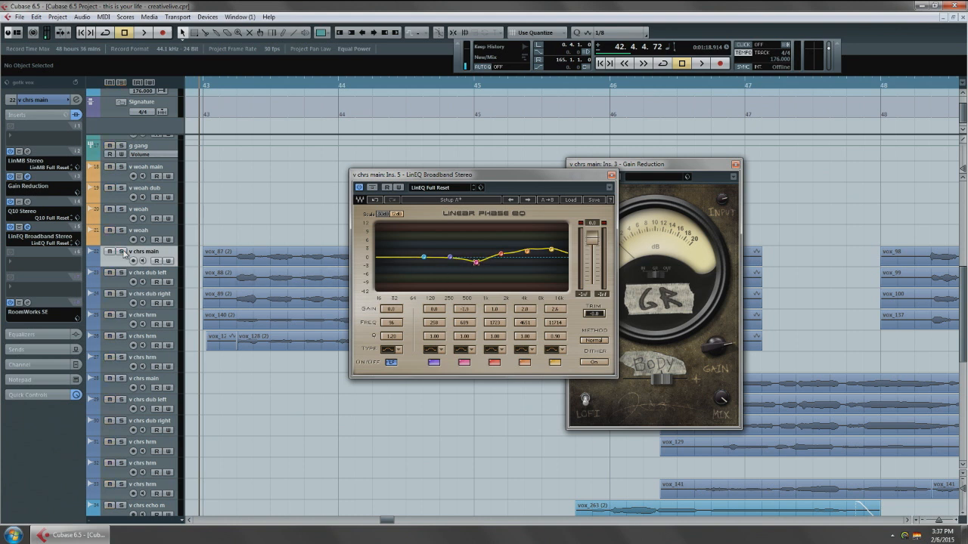
pyautogui.moveTo(266, 283); pyautogui.dragTo(248, 292)
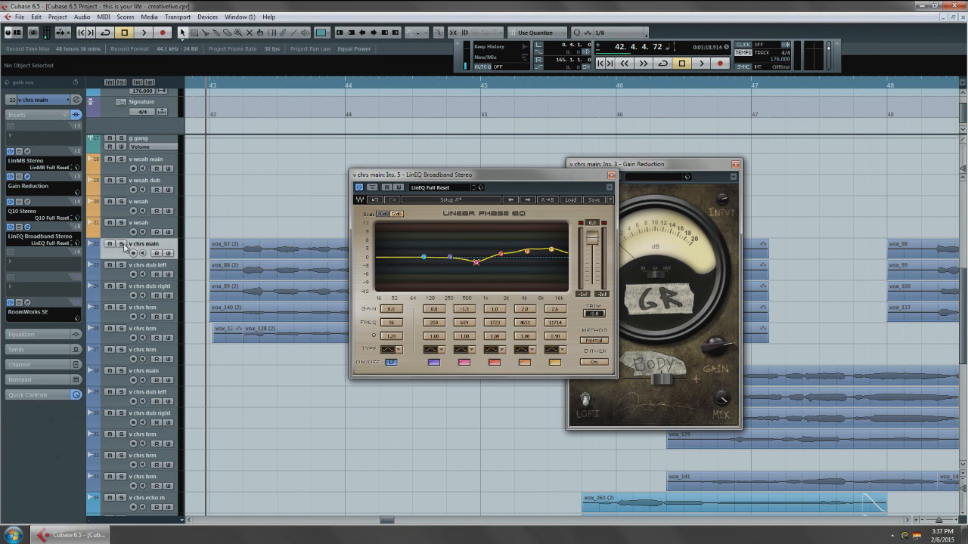
pyautogui.keyDown('shift'); pyautogui.click(170, 332); pyautogui.keyUp('shift')
pyautogui.press('s')
pyautogui.scroll(4, 248, 306)
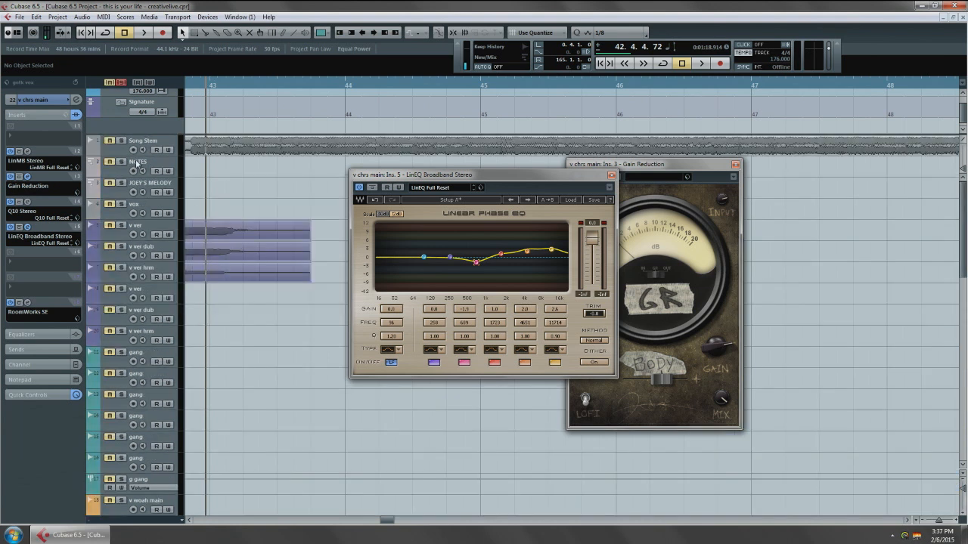
pyautogui.click(164, 140)
pyautogui.press('s')
pyautogui.press('space')
pyautogui.scroll(-8, 250, 323)
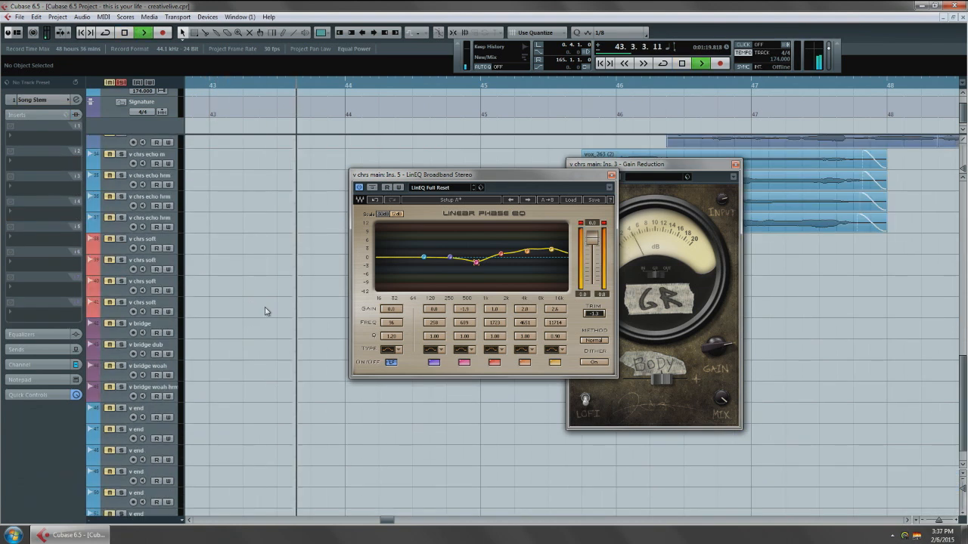
# Bring the soloed chorus vocal tracks into view, move the LinEQ window aside, close the Gain Reduction window and stop playback.
pyautogui.scroll(4, 267, 310)
pyautogui.moveTo(266, 310); pyautogui.dragTo(193, 363)
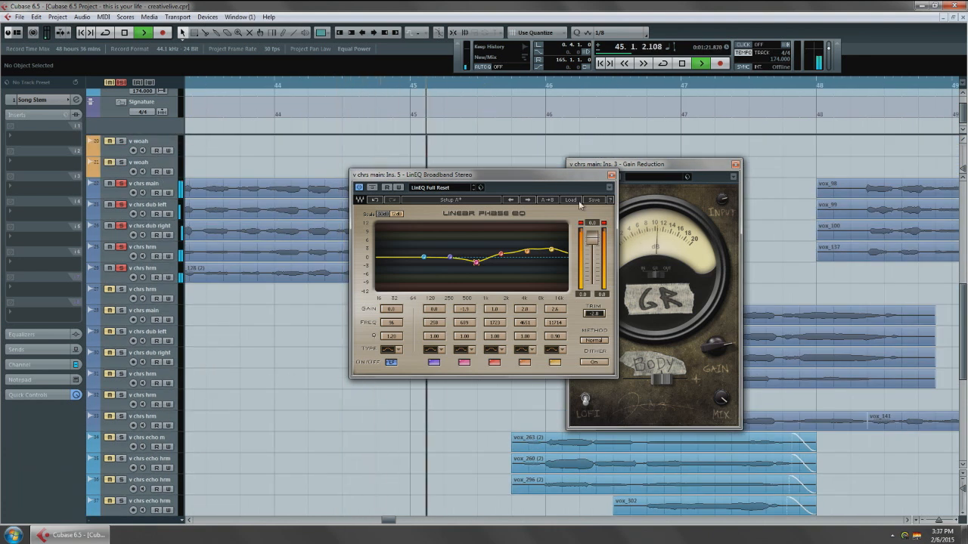
pyautogui.moveTo(558, 179); pyautogui.dragTo(717, 183)
pyautogui.click(734, 164)
pyautogui.click(735, 165)
pyautogui.press('space')
# Compare the vocal stack and song stem with LinEQ bypassed and active, and close the LinEQ window.
pyautogui.click(533, 191)
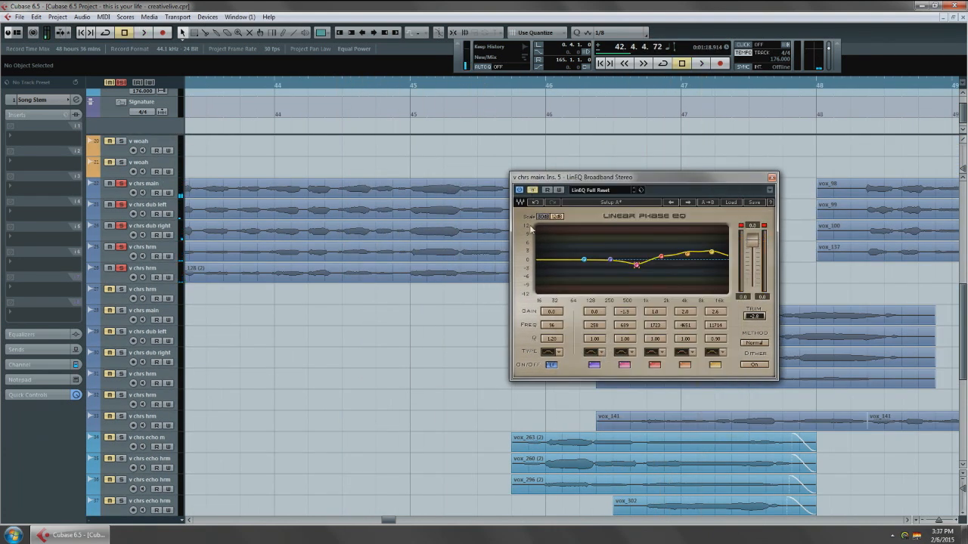
pyautogui.press('space')
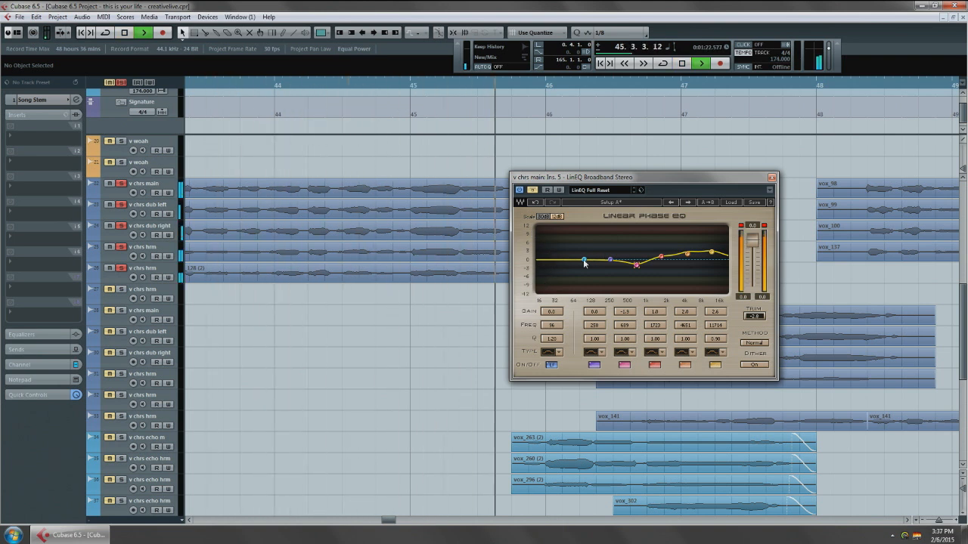
pyautogui.press('space')
pyautogui.click(533, 191)
pyautogui.press('space')
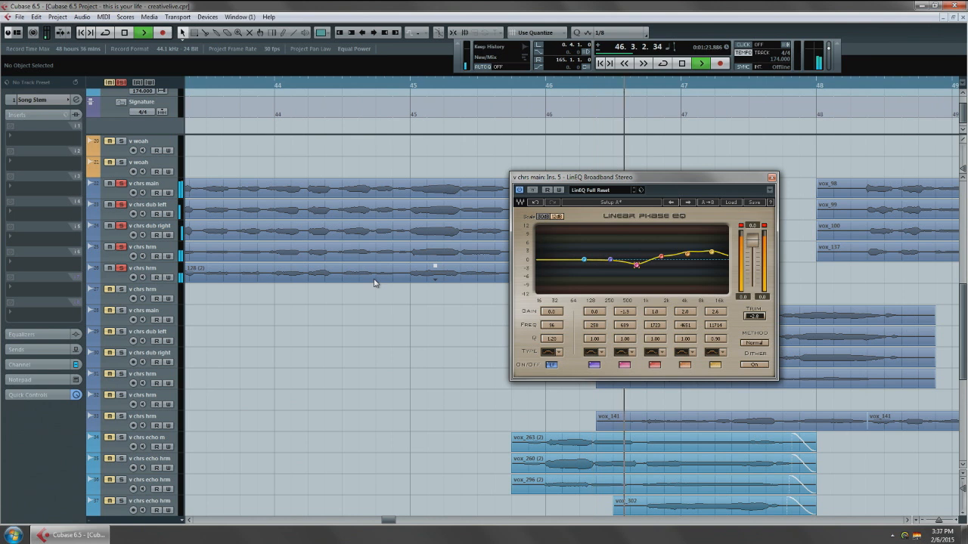
pyautogui.press('space')
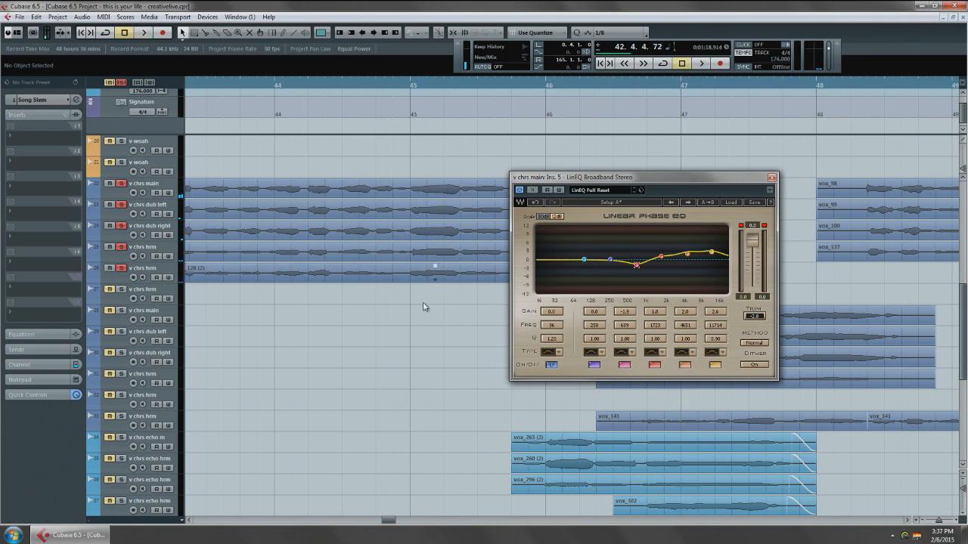
pyautogui.click(771, 177)
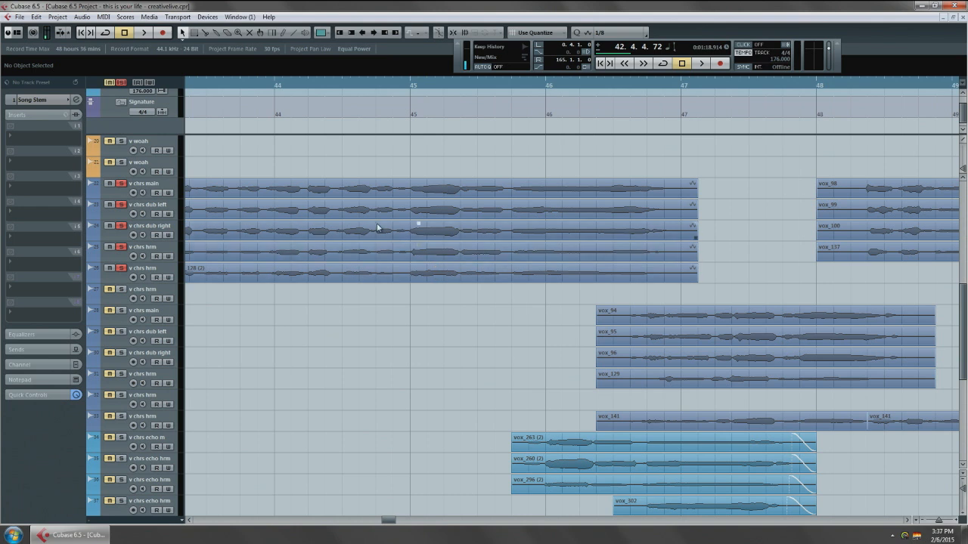
# Clear all track solos and leave only the first v chrs main track selected.
pyautogui.click(172, 210)
pyautogui.keyDown('shift'); pyautogui.click(164, 289); pyautogui.keyUp('shift')
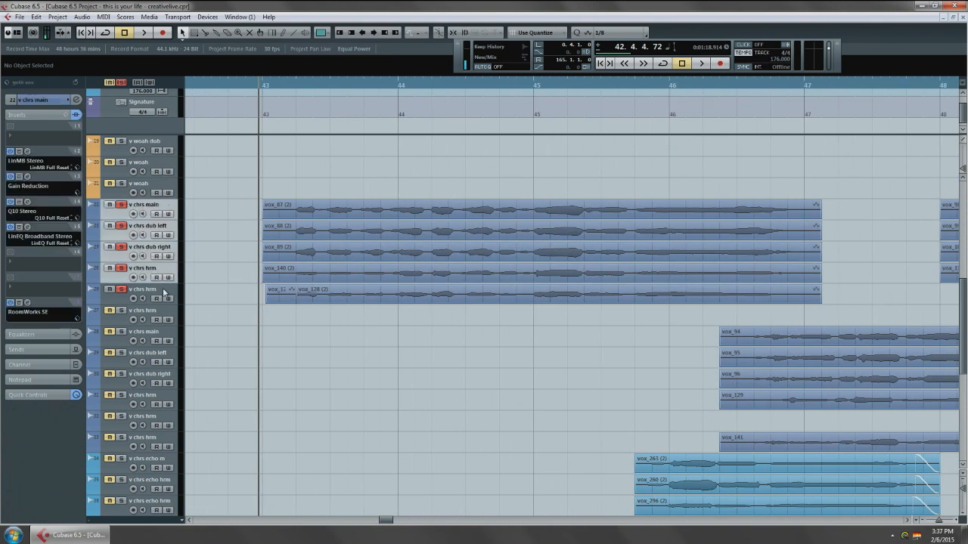
pyautogui.press('s')
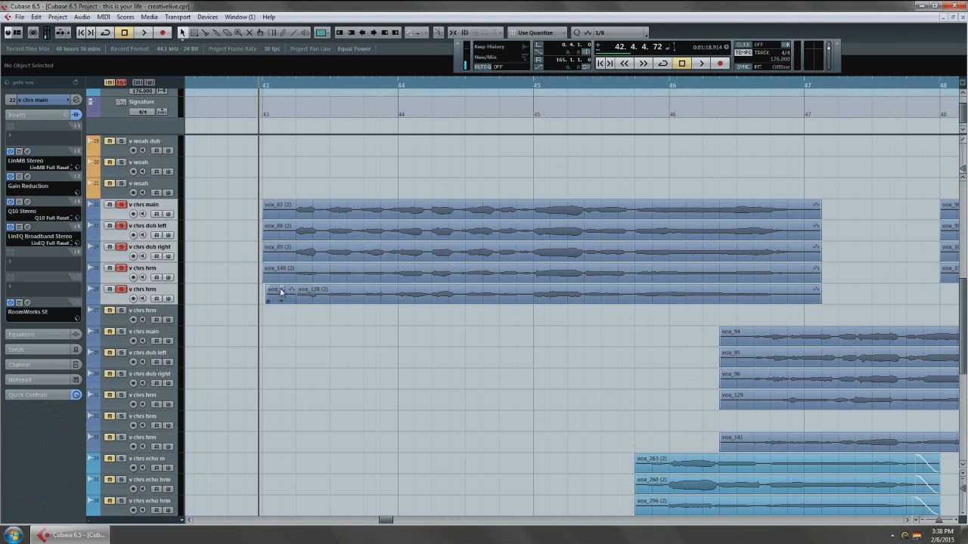
pyautogui.click(400, 206)
pyautogui.moveTo(400, 206); pyautogui.dragTo(369, 225)
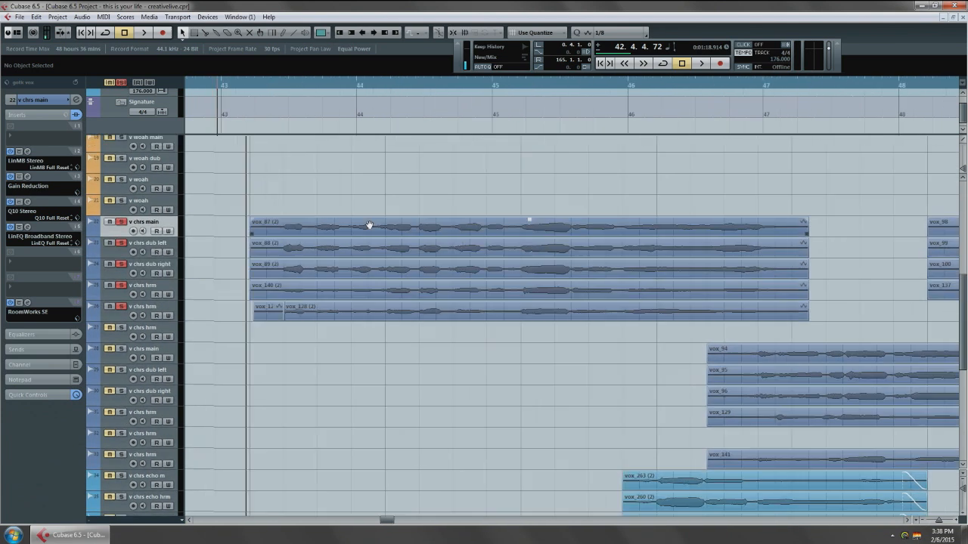
pyautogui.click(122, 82)
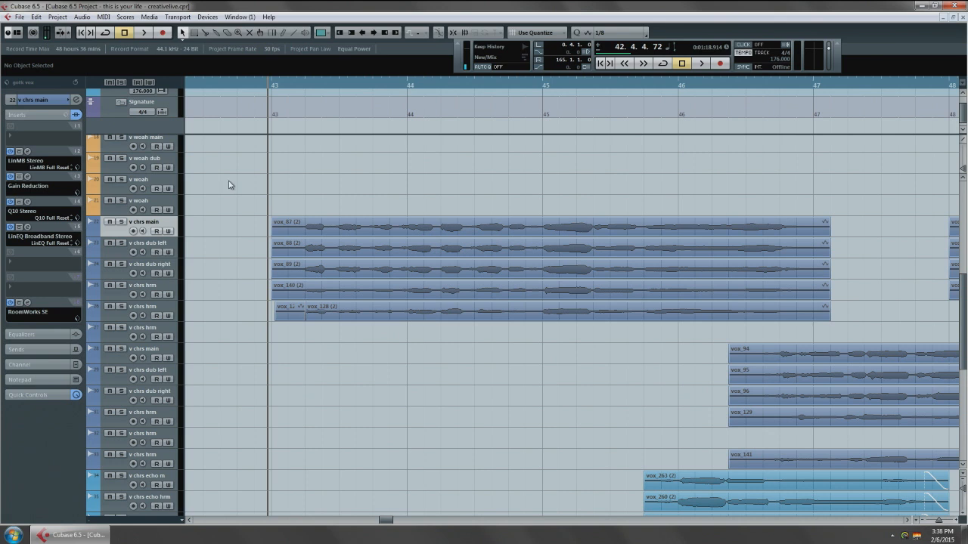
# Duplicate the v chrs main track and reset only the copy's mixer channel to strip its inserts and EQ.
pyautogui.rightClick(157, 230)
pyautogui.moveTo(227, 231)
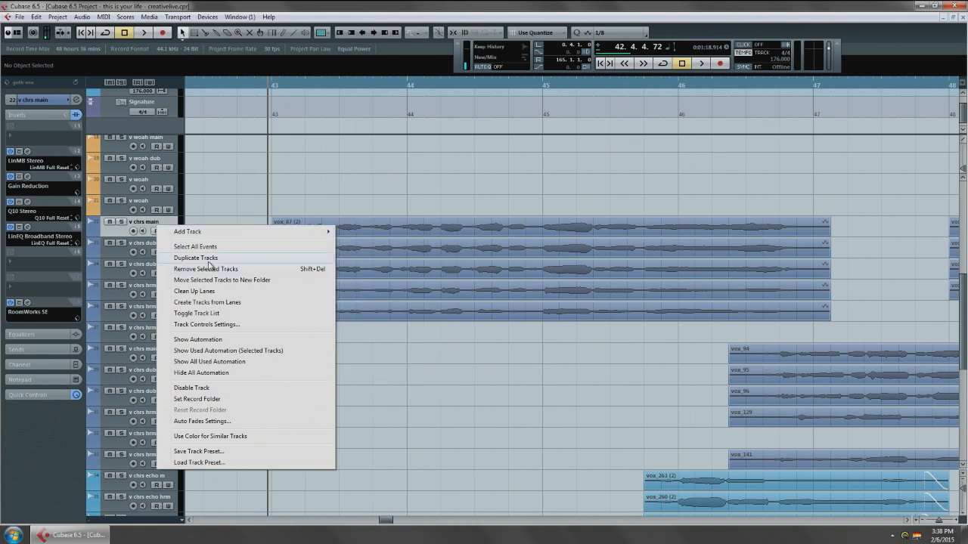
pyautogui.click(208, 261)
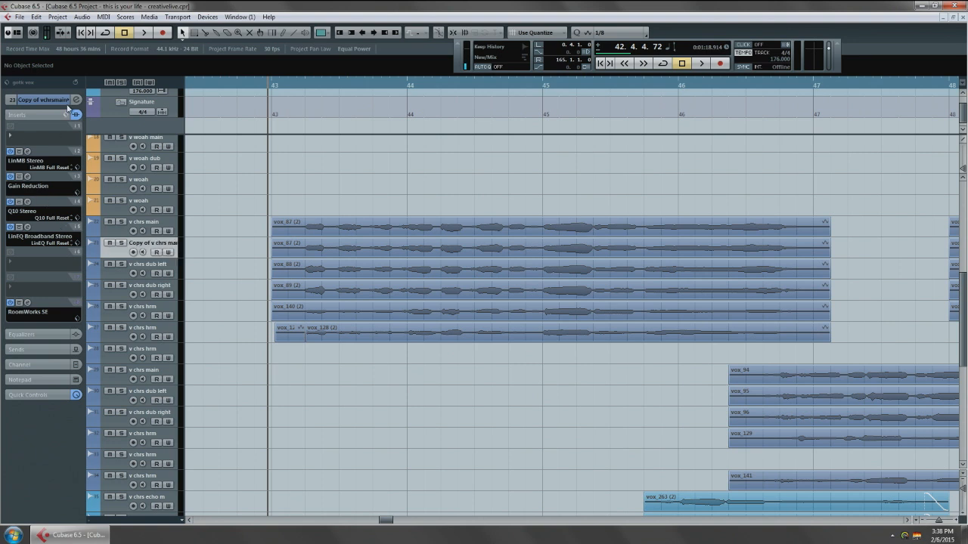
pyautogui.press('F3')
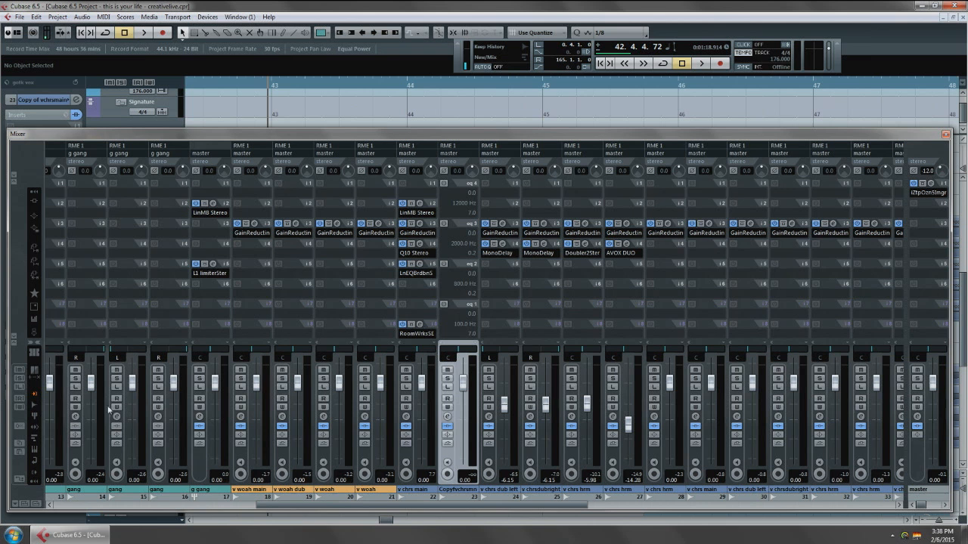
pyautogui.click(20, 427)
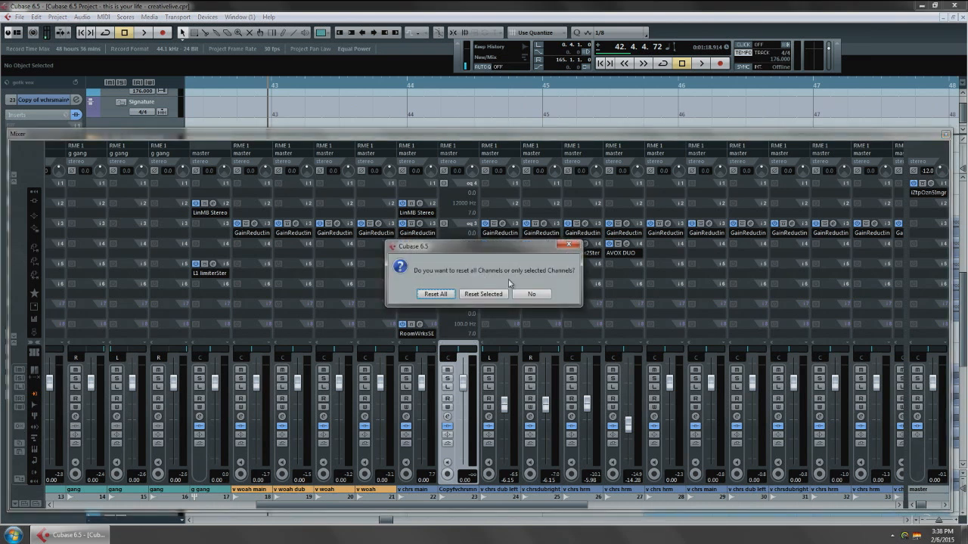
pyautogui.click(483, 294)
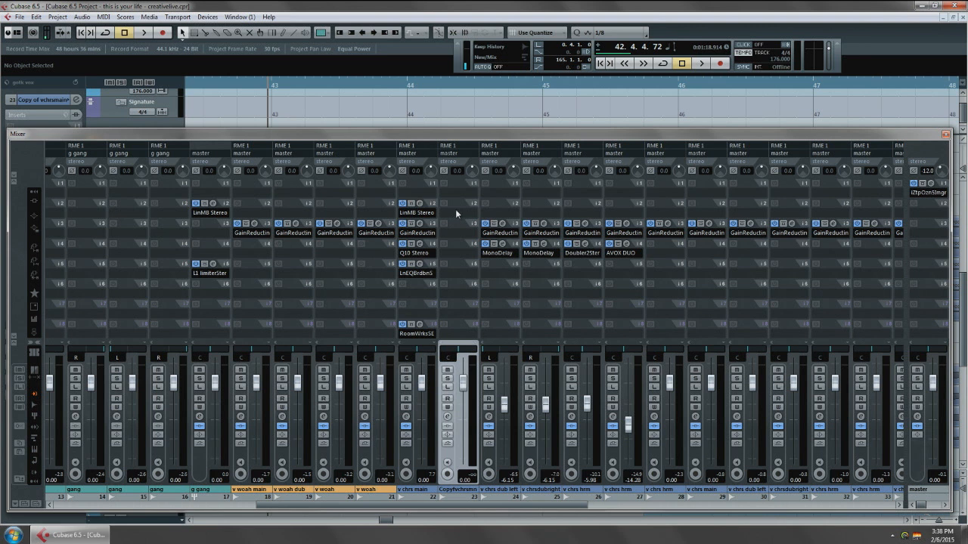
# Load Q1 Stereo in the copied track's second insert slot and set its band type to Hi Pass.
pyautogui.click(455, 210)
pyautogui.moveTo(505, 323)
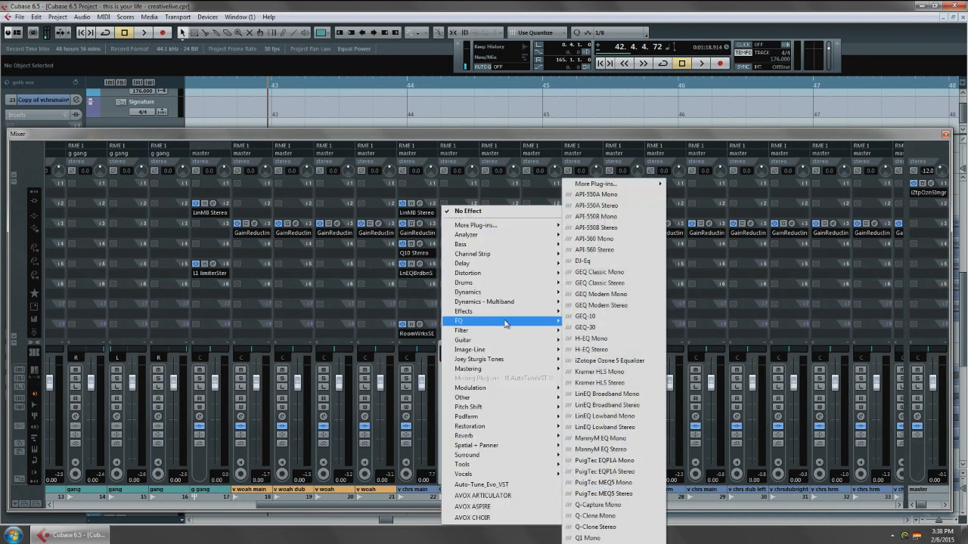
pyautogui.moveTo(638, 185)
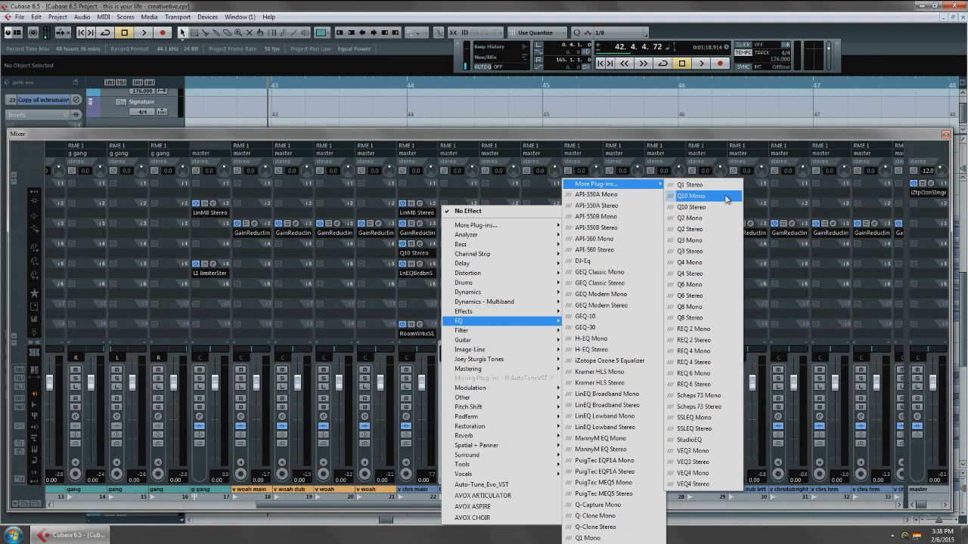
pyautogui.click(725, 186)
pyautogui.click(444, 305)
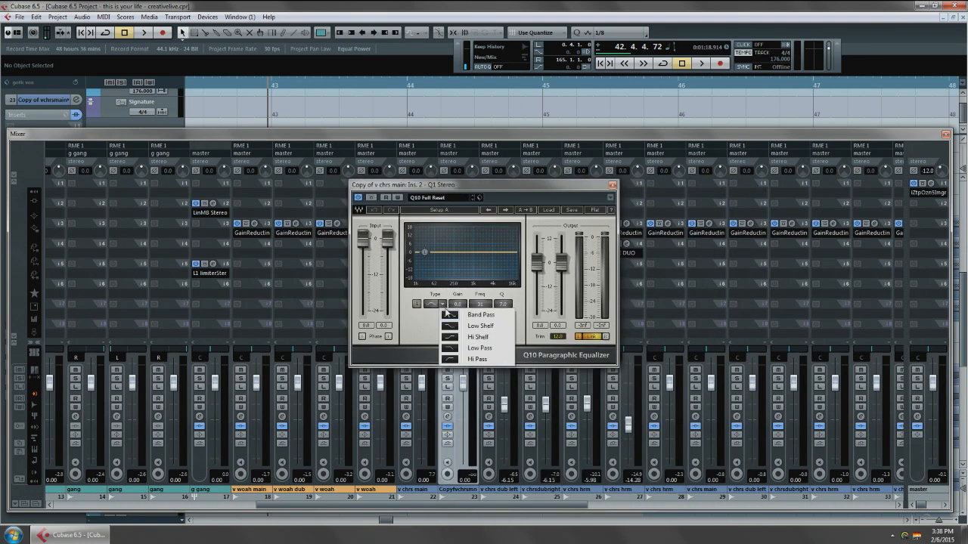
pyautogui.click(469, 360)
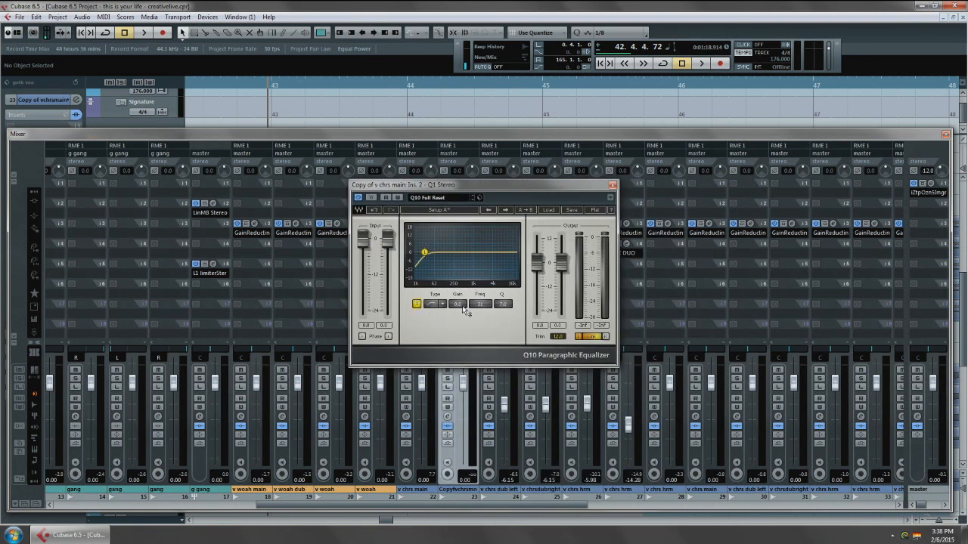
# Set the Q1 high-pass frequency to 12000 Hz and return to the mixer.
pyautogui.moveTo(425, 252); pyautogui.dragTo(509, 252)
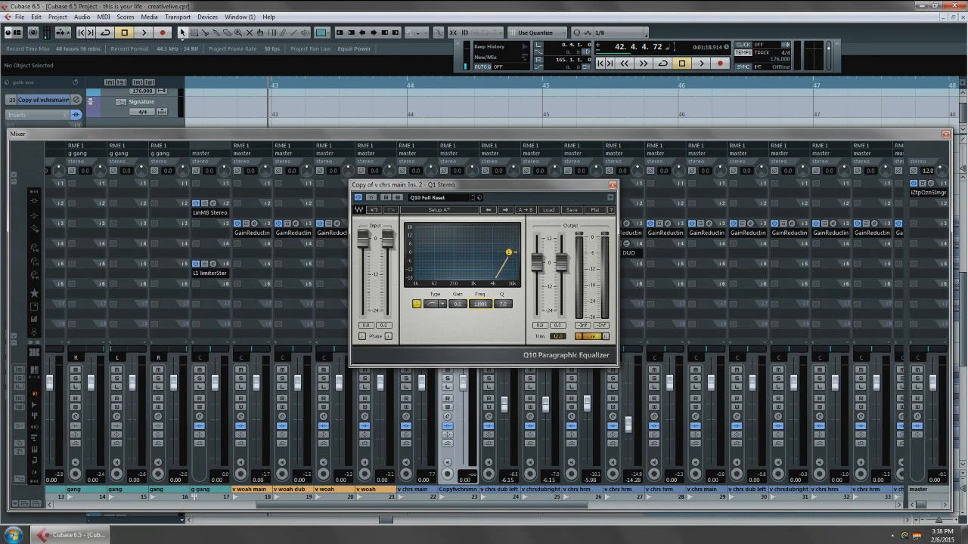
pyautogui.click(480, 304)
pyautogui.write('12000')
pyautogui.press('Return')
pyautogui.press('F3')
pyautogui.press('F3')
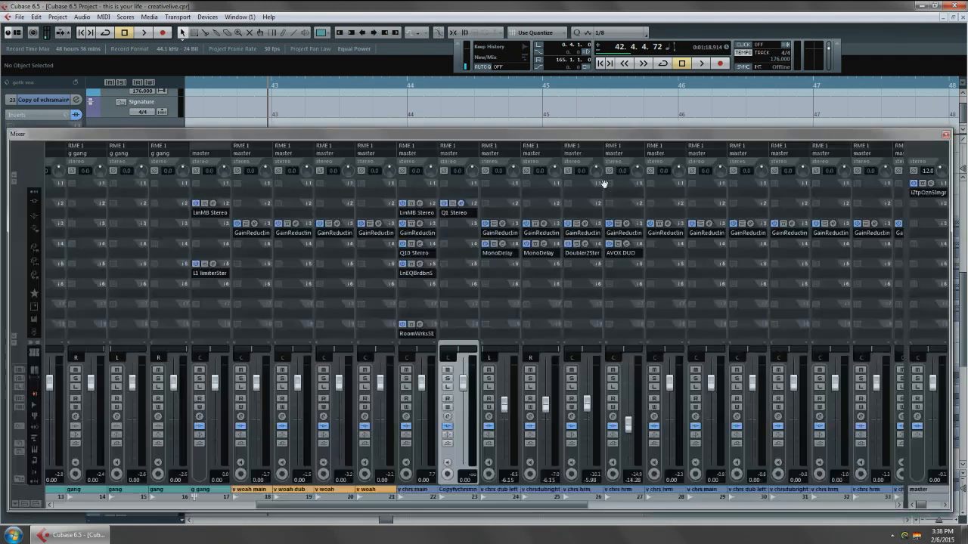
# Load C1 comp Stereo in the copy's third insert slot with threshold -30, ratio 4 and attack 0.01.
pyautogui.click(462, 236)
pyautogui.moveTo(514, 293)
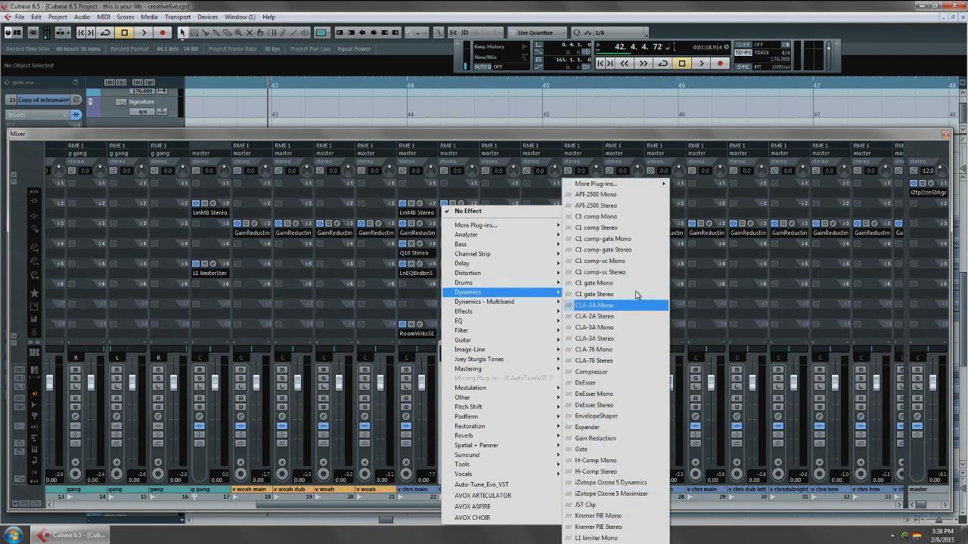
pyautogui.click(639, 229)
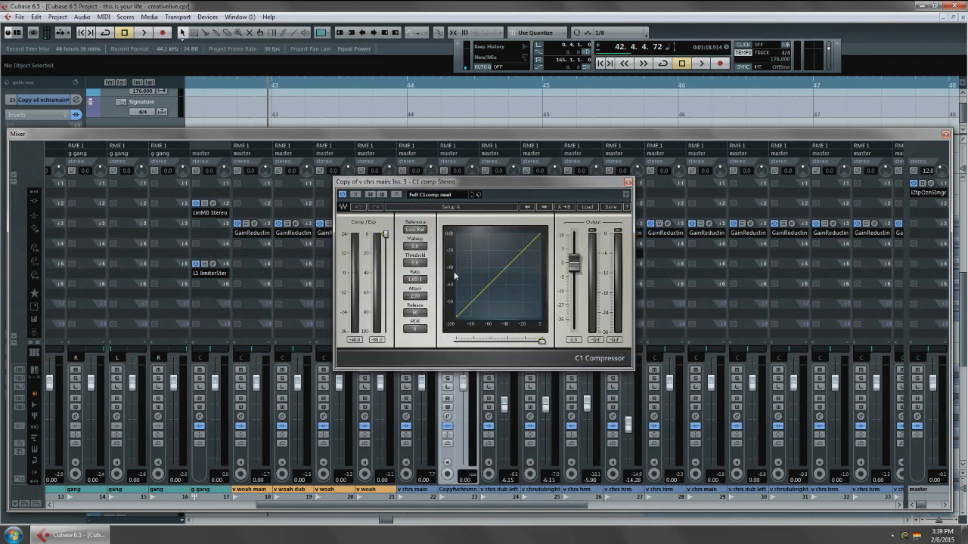
pyautogui.click(415, 263)
pyautogui.press('Return')
pyautogui.click(415, 283)
pyautogui.write('4')
pyautogui.press('Return')
# Solo the copied vocal track, reopen C1 and raise its makeup to 17.4 while playing the chorus.
pyautogui.click(446, 457)
pyautogui.click(447, 378)
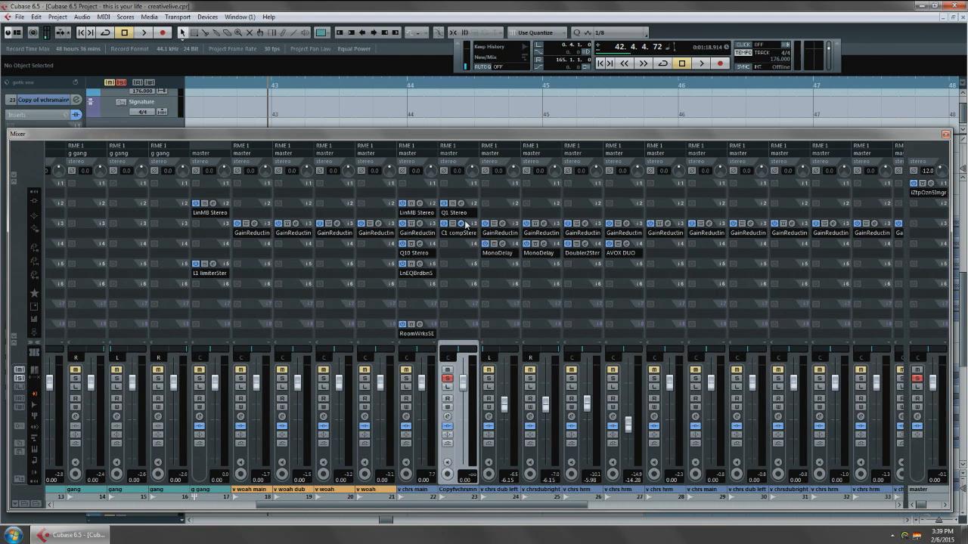
pyautogui.click(462, 226)
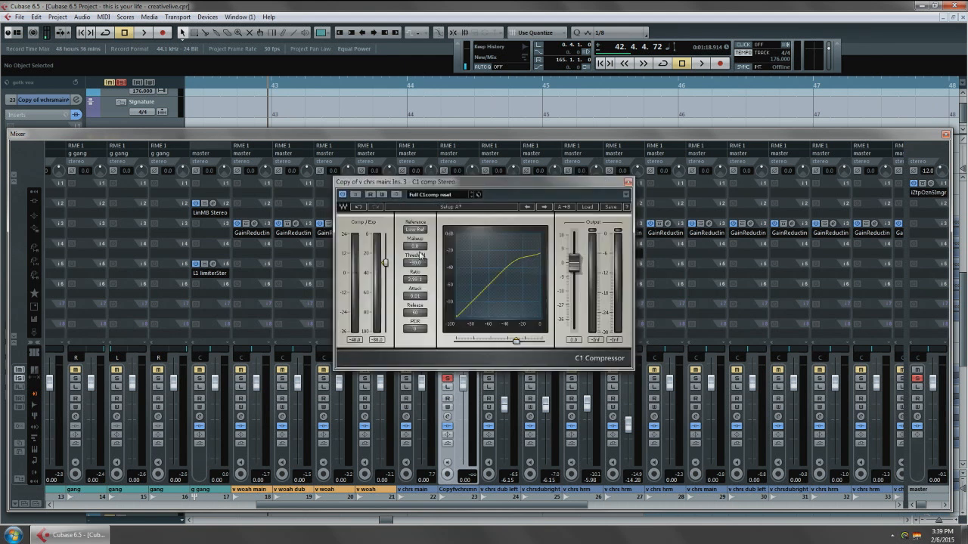
pyautogui.press('space')
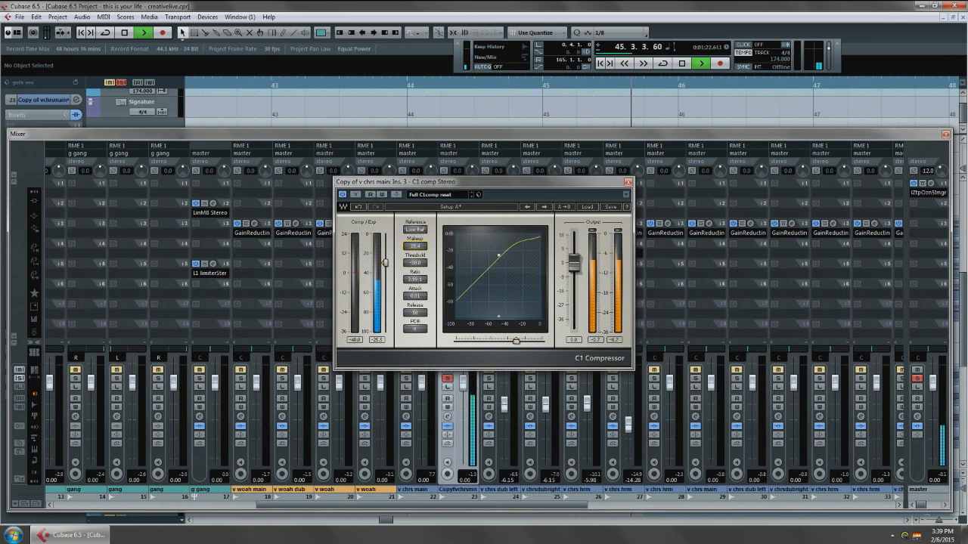
# Set the C1 threshold to -40 and its ratio to 20, stopping playback in between.
pyautogui.click(415, 262)
pyautogui.write('-40')
pyautogui.press('Return')
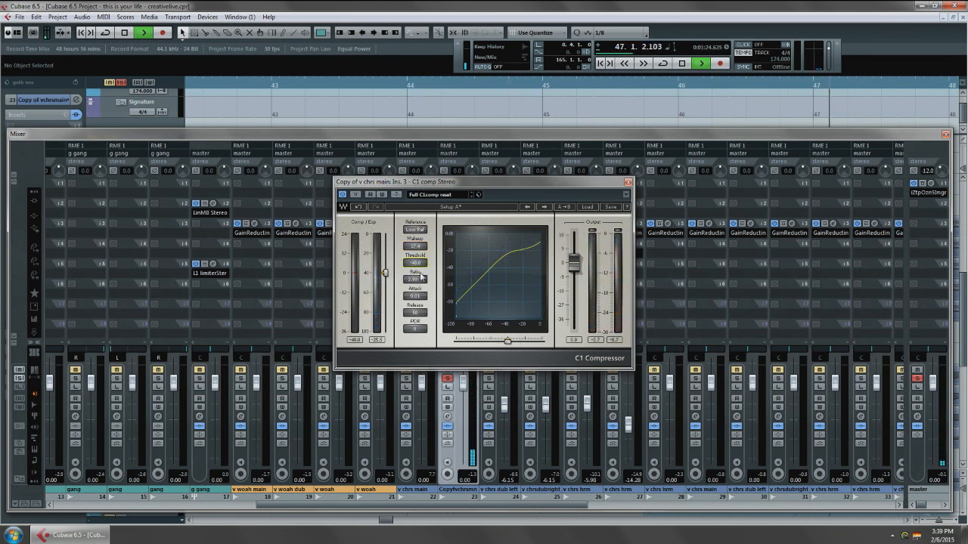
pyautogui.press('space')
pyautogui.click(414, 281)
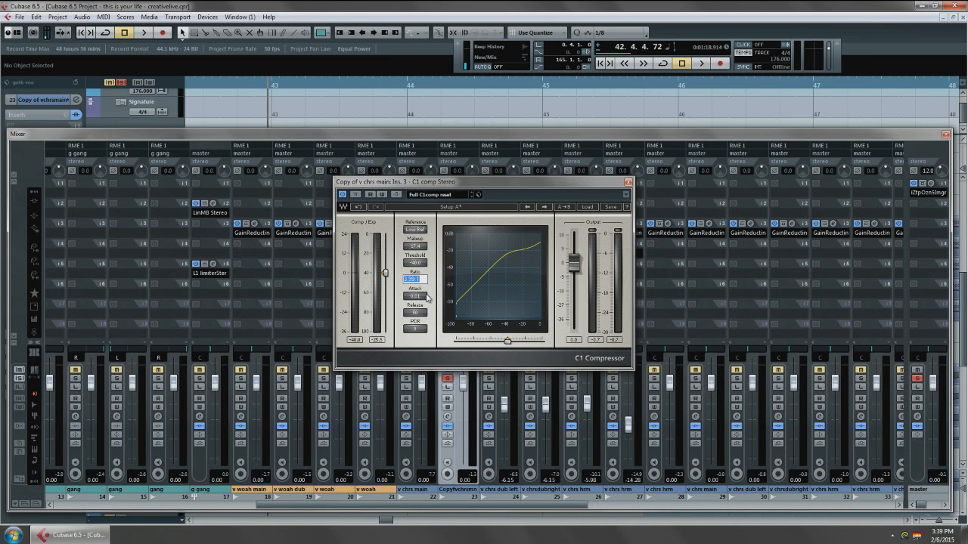
pyautogui.write('20')
pyautogui.press('Return')
# Adjust the C1 makeup by ear to about 30 during playback and set the ratio to 40.
pyautogui.moveTo(415, 246); pyautogui.dragTo(415, 276)
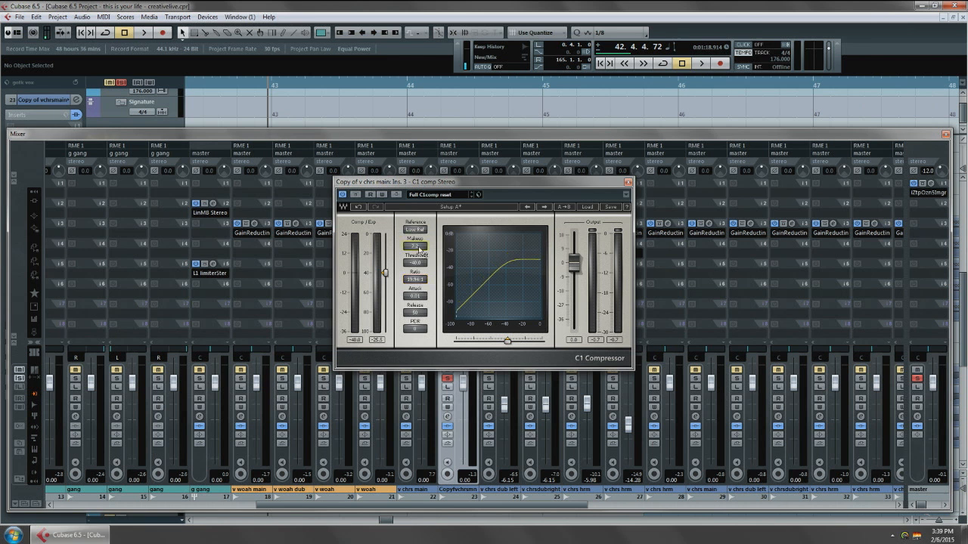
pyautogui.press('space')
pyautogui.moveTo(418, 248); pyautogui.dragTo(419, 184)
pyautogui.click(421, 279)
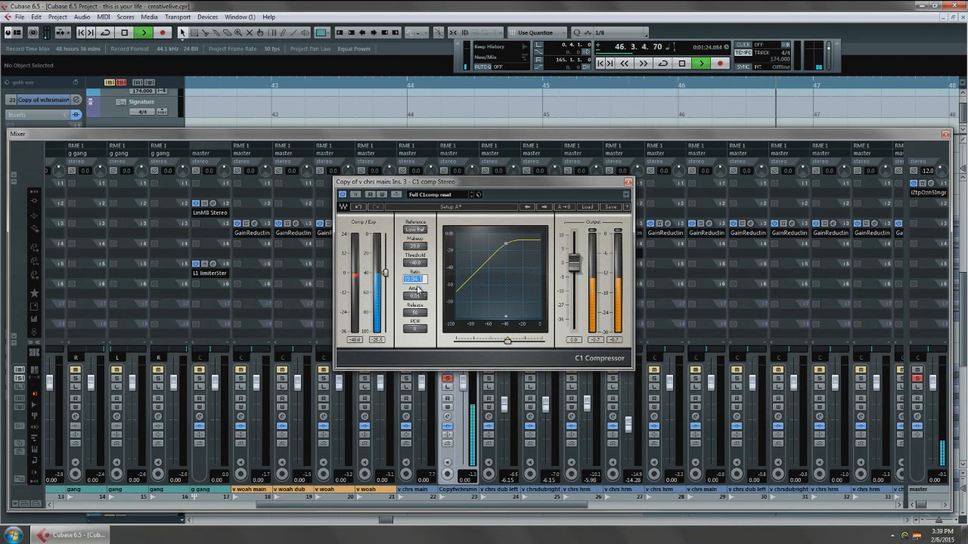
pyautogui.write('40')
pyautogui.press('Return')
# Replay the chorus, set the C1 threshold to -50 and makeup to 40, close the compressor and stop playback.
pyautogui.press('space')
pyautogui.press('space')
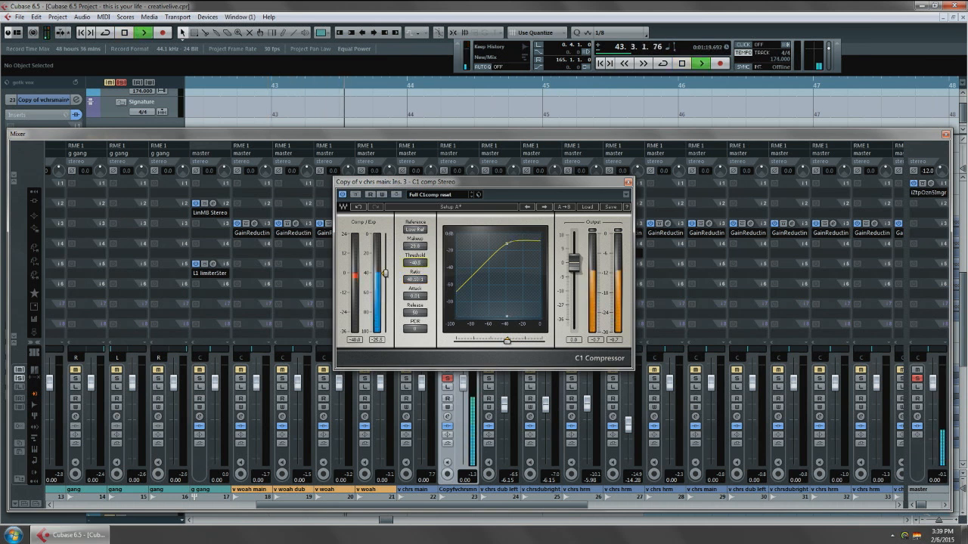
pyautogui.moveTo(385, 273); pyautogui.dragTo(419, 264)
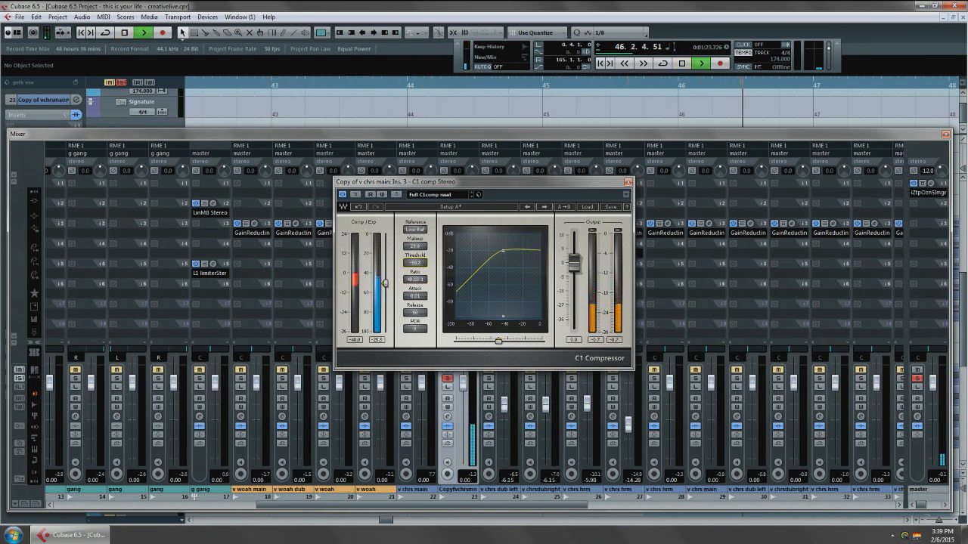
pyautogui.press('space')
pyautogui.moveTo(416, 247); pyautogui.dragTo(416, 239)
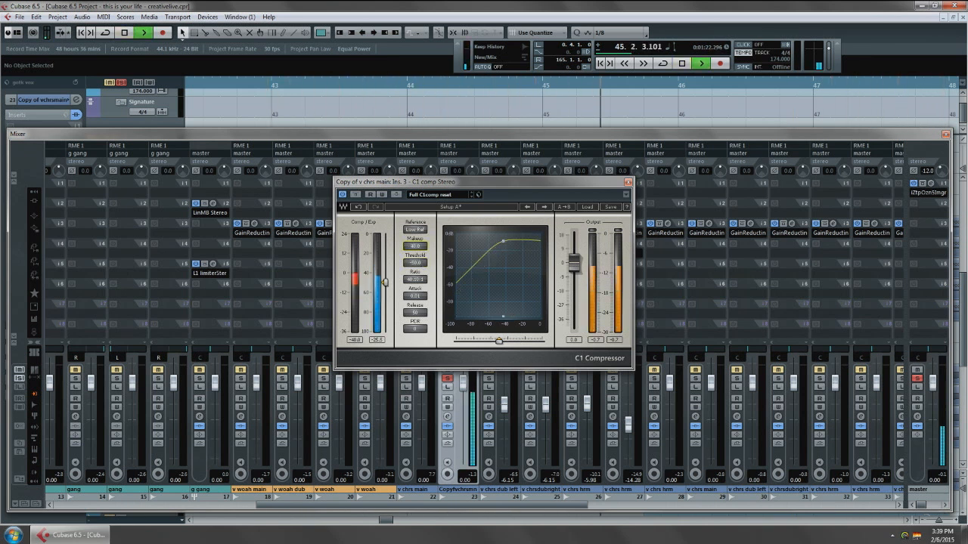
pyautogui.click(628, 182)
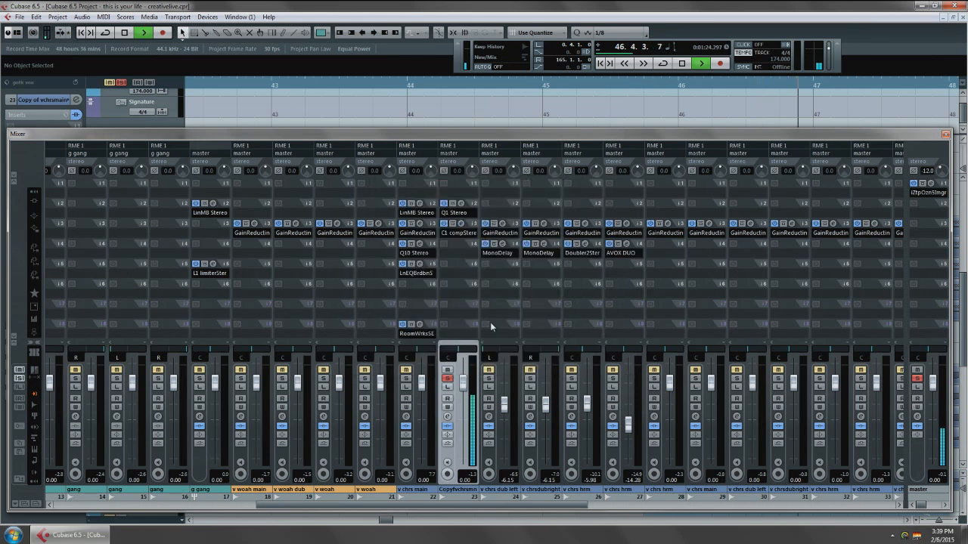
pyautogui.press('space')
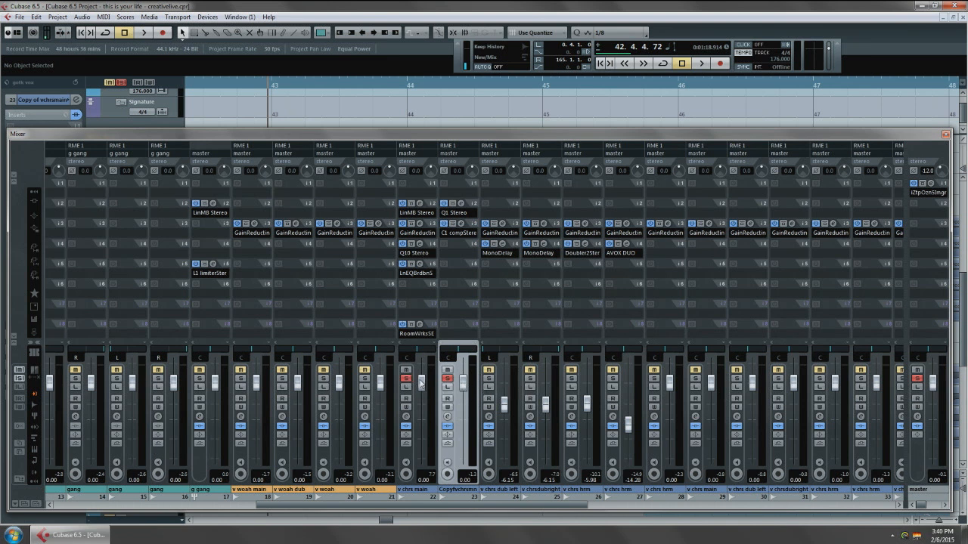
# Pull the copied vocal's fader fully down and bring it up to about -10.77 dB during playback.
pyautogui.moveTo(464, 383); pyautogui.dragTo(471, 489)
pyautogui.moveTo(463, 451); pyautogui.dragTo(465, 488)
pyautogui.press('space')
pyautogui.moveTo(463, 457); pyautogui.dragTo(462, 412)
# Compare the chorus main vocal without and with the copied vocal by toggling the copy's solo between playbacks.
pyautogui.click(447, 378)
pyautogui.press('space')
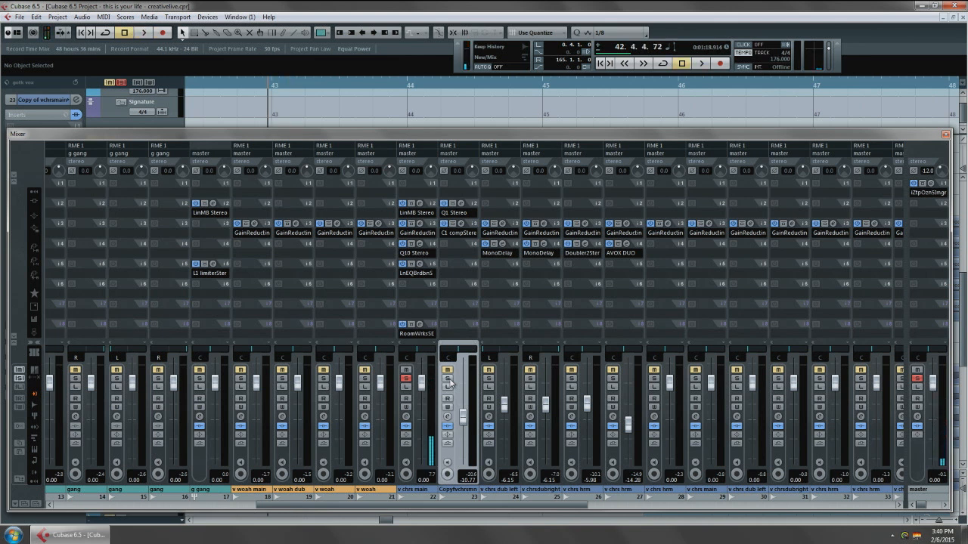
pyautogui.press('space')
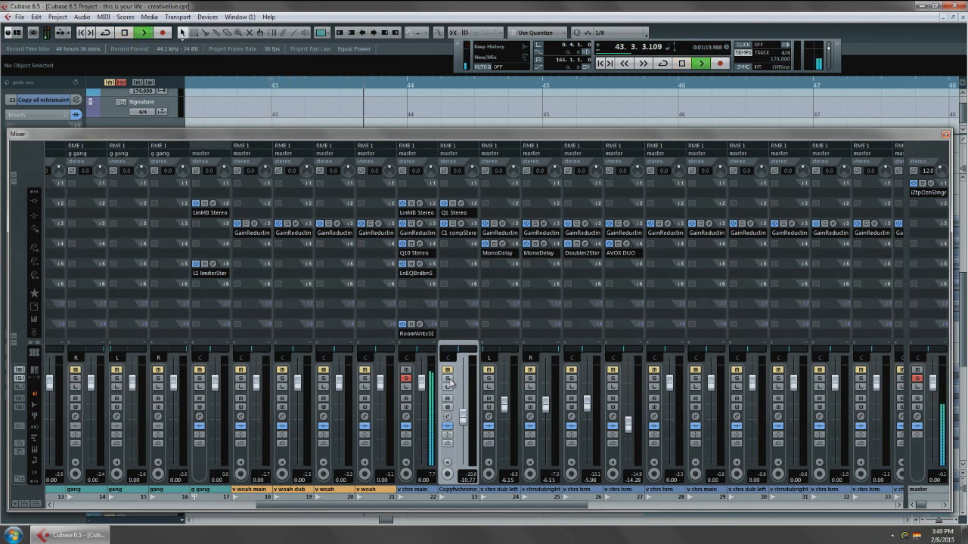
pyautogui.press('space')
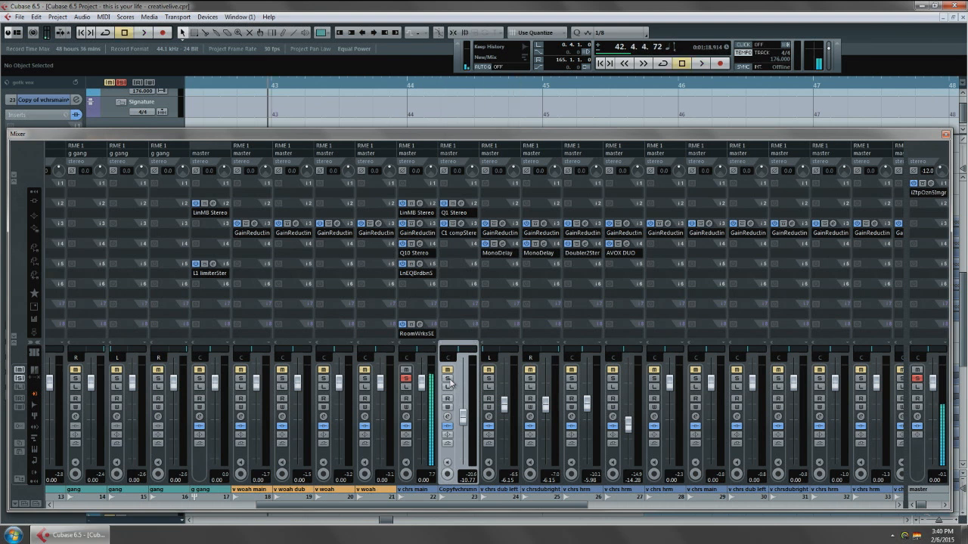
pyautogui.click(448, 379)
pyautogui.press('space')
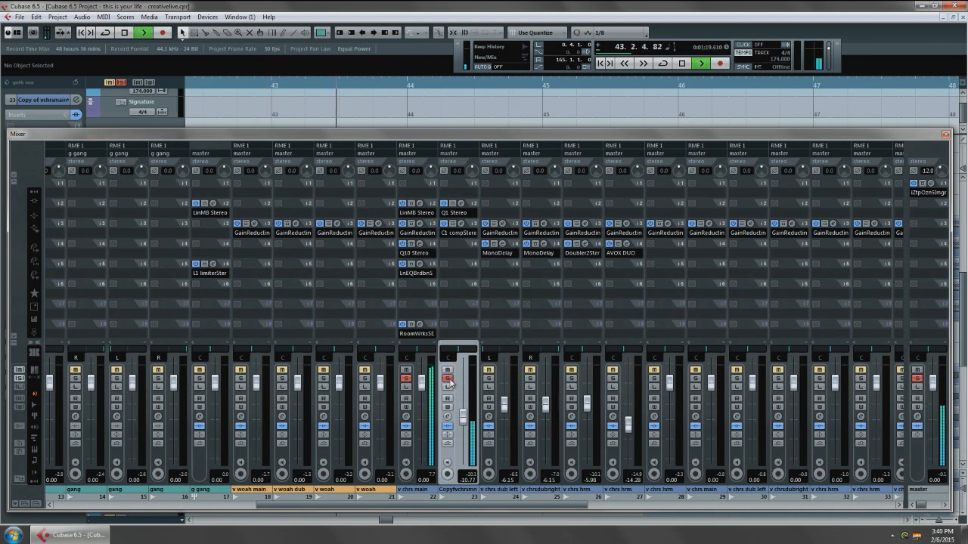
pyautogui.press('space')
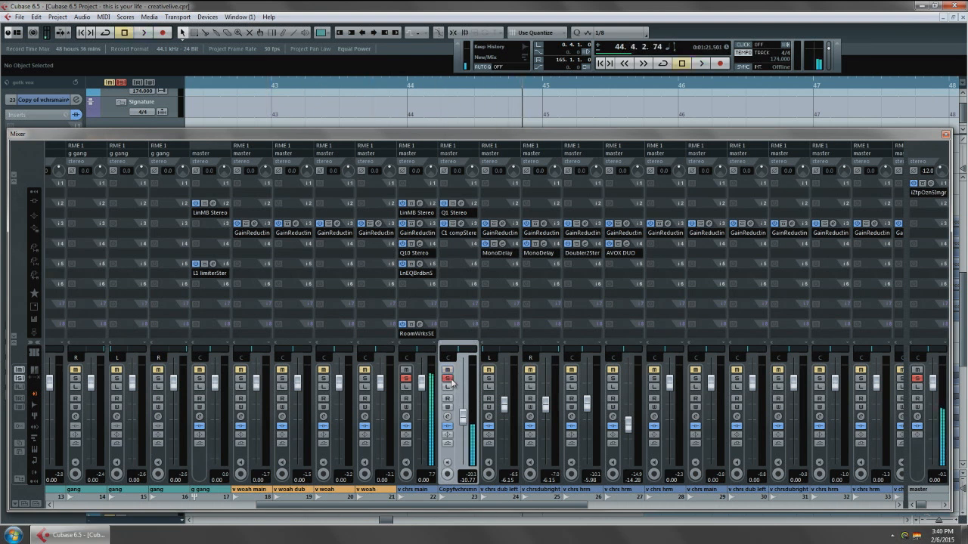
# Clear all solos, set the playhead just before bar 43, and solo chorus vocal tracks 22 to 27 together with the Song Stem.
pyautogui.press('F3')
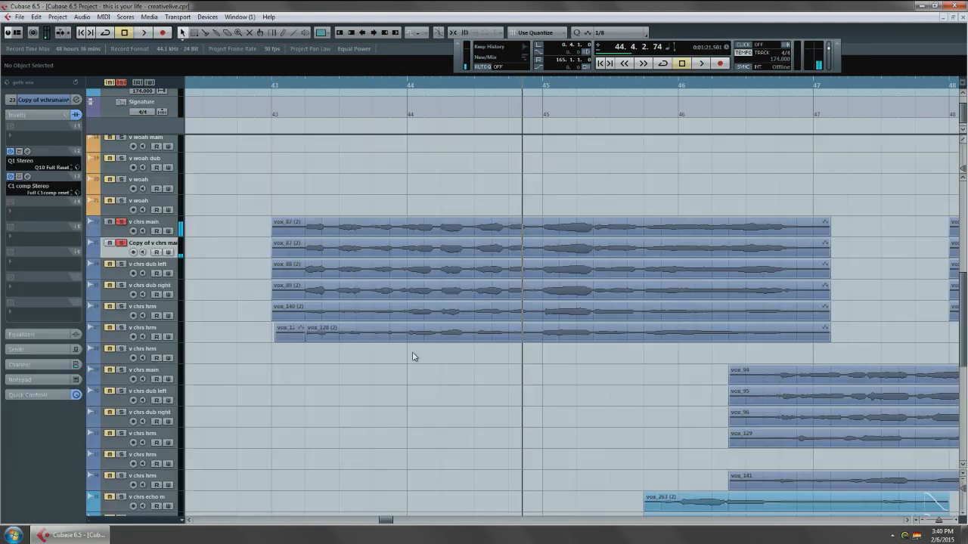
pyautogui.click(118, 83)
pyautogui.click(263, 87)
pyautogui.click(174, 326)
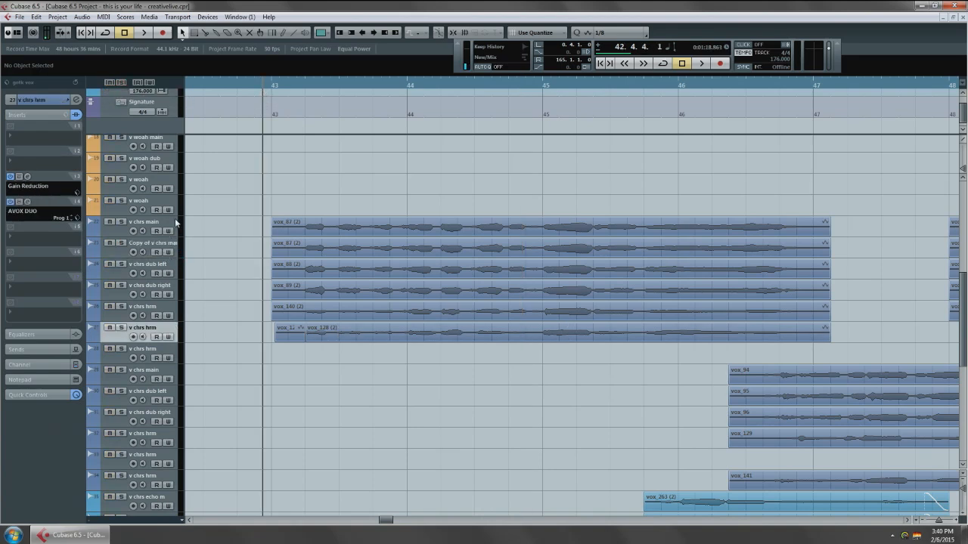
pyautogui.keyDown('shift'); pyautogui.click(175, 220); pyautogui.keyUp('shift')
pyautogui.press('s')
pyautogui.scroll(5, 222, 184)
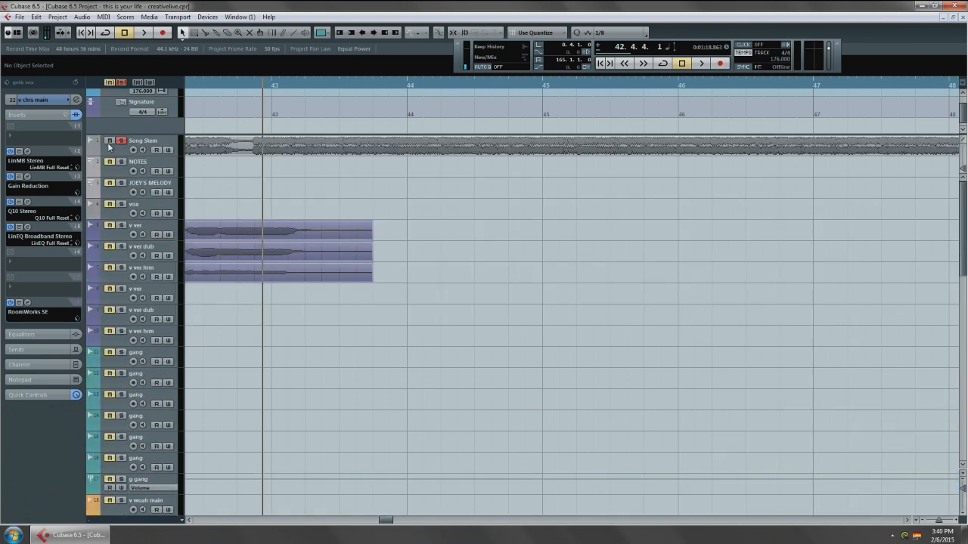
# Play the chorus with the song and rename the copied vocal track "chrs air".
pyautogui.press('space')
pyautogui.scroll(-8, 309, 298)
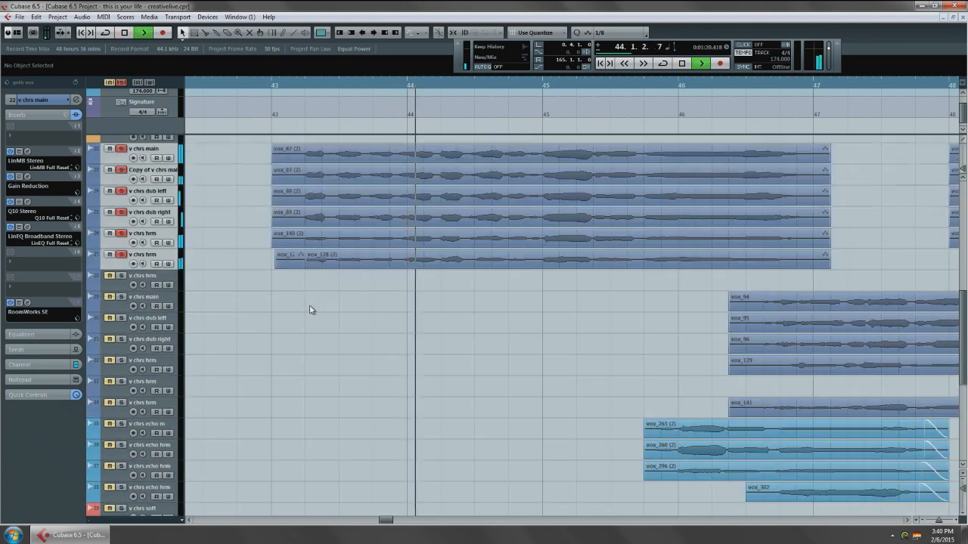
pyautogui.scroll(3, 312, 310)
pyautogui.moveTo(471, 348); pyautogui.dragTo(399, 366)
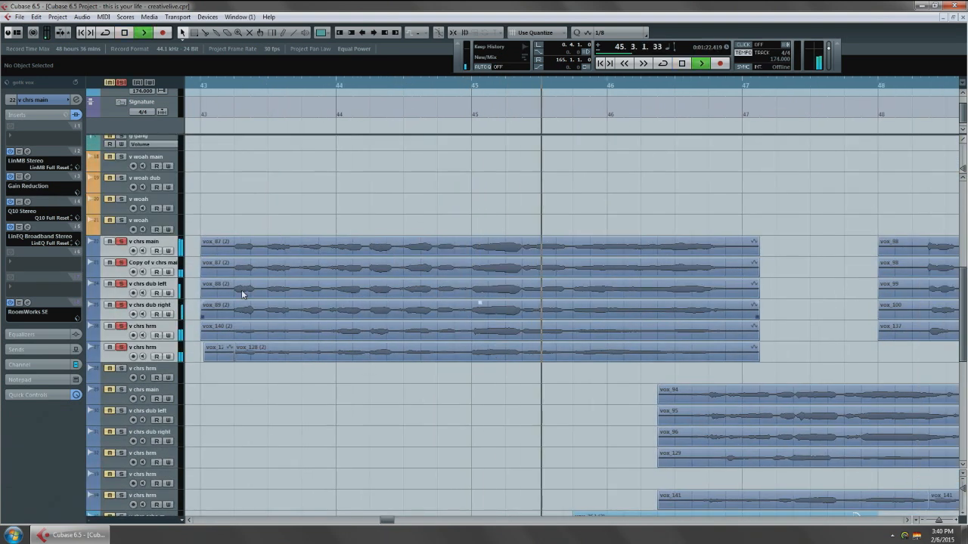
pyautogui.doubleClick(152, 263)
pyautogui.write('chrs air')
pyautogui.press('Return')
pyautogui.press('space')
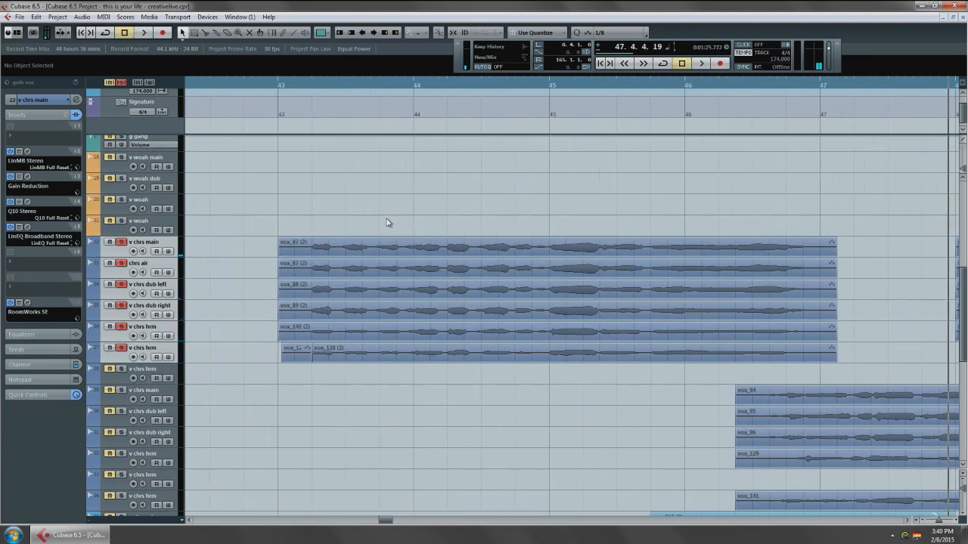
# Replay the passage from bar 43, comparing the mix with the chrs air track muted and unmuted.
pyautogui.scroll(-3, 387, 222)
pyautogui.click(354, 86)
pyautogui.press('space')
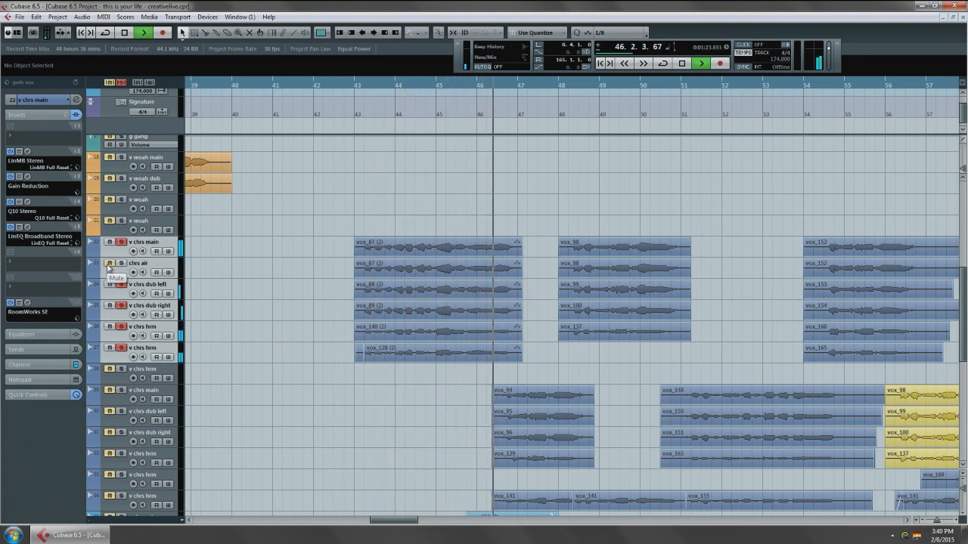
pyautogui.click(109, 265)
pyautogui.press('space')
pyautogui.press('space')
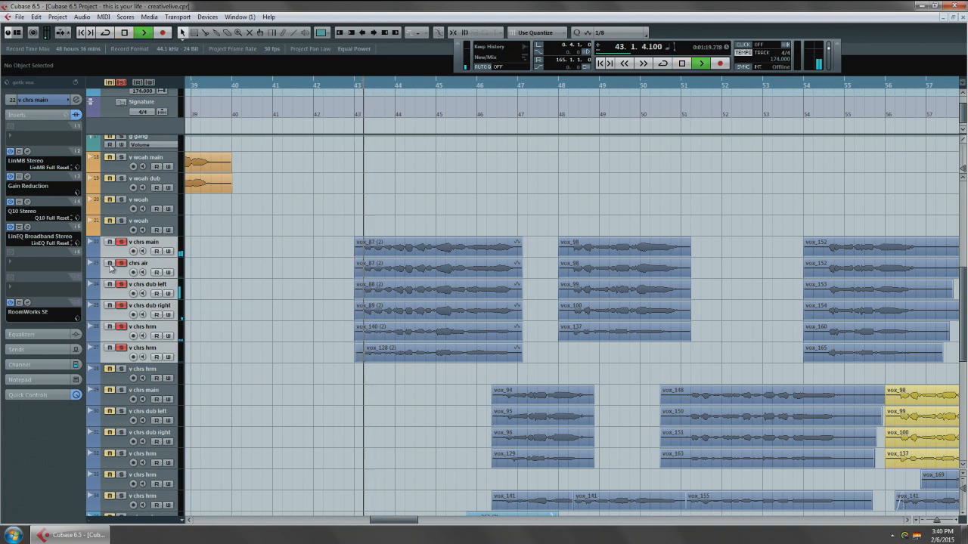
# Raise the chrs air track's volume to -9.24 dB during playback.
pyautogui.click(166, 270)
pyautogui.click(39, 101)
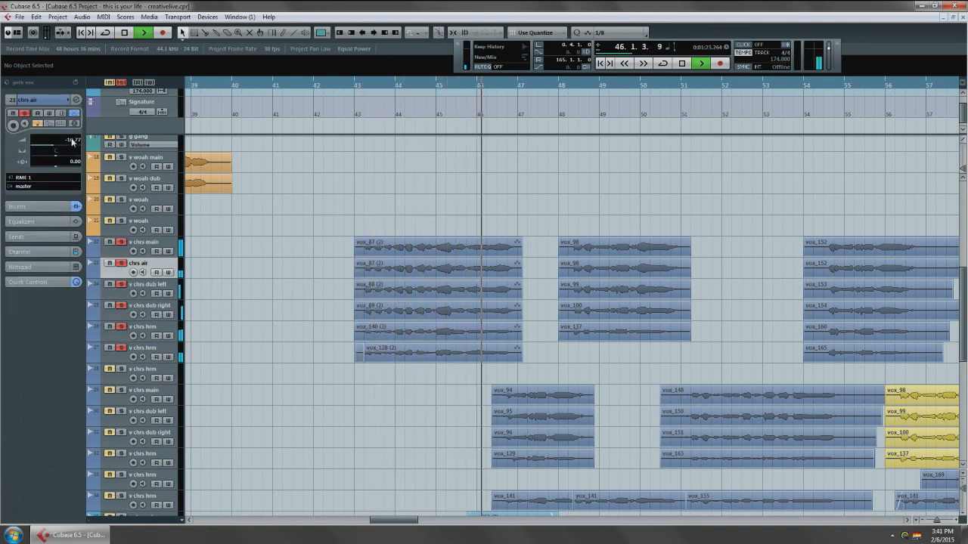
pyautogui.press('space')
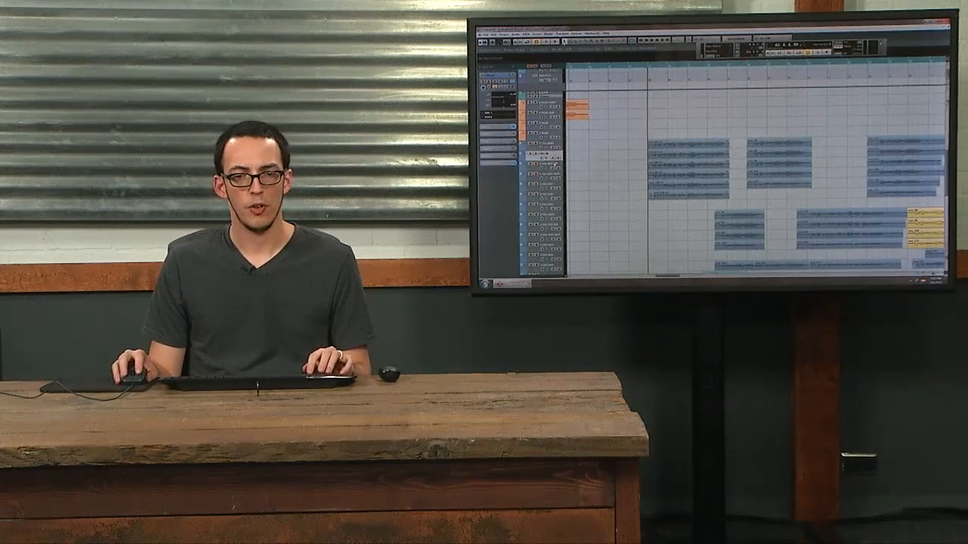
# Select the chorus dub left and dub right tracks of the first chorus group and solo them.
pyautogui.click(556, 166)
pyautogui.keyDown('shift'); pyautogui.click(562, 176); pyautogui.keyUp('shift')
pyautogui.press('s')
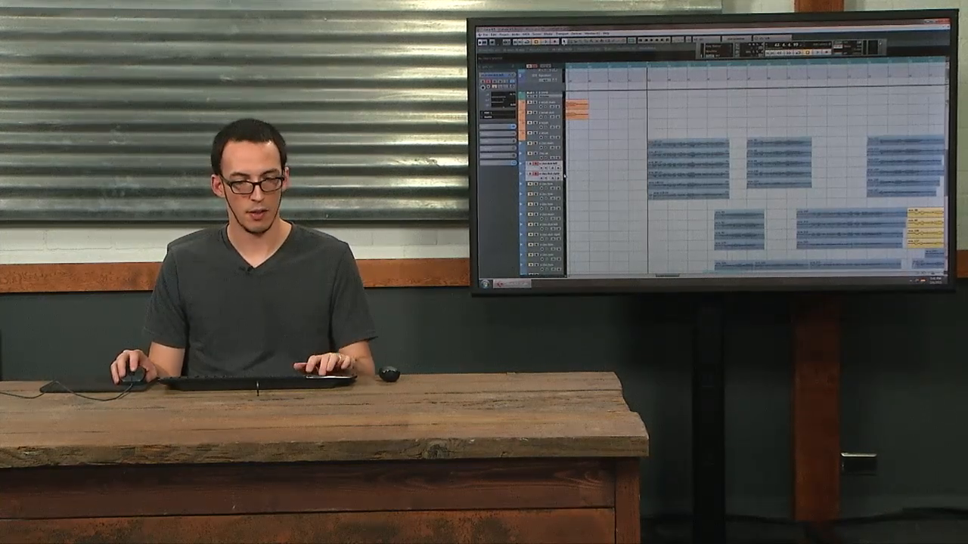
# Insert the Chorus modulation effect in slot 5 of the dub left channel and copy it to dub right.
pyautogui.press('F3')
pyautogui.click(717, 128)
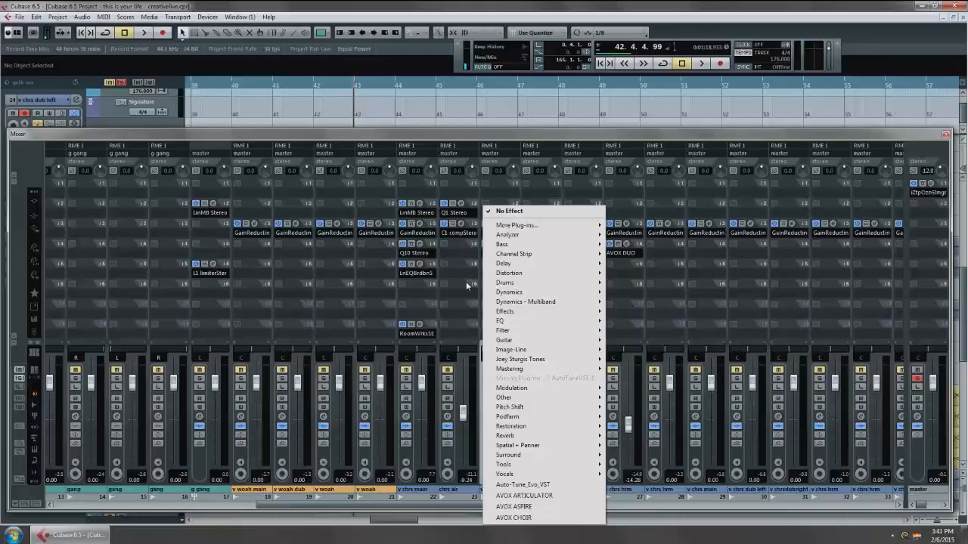
pyautogui.click(502, 245)
pyautogui.click(494, 269)
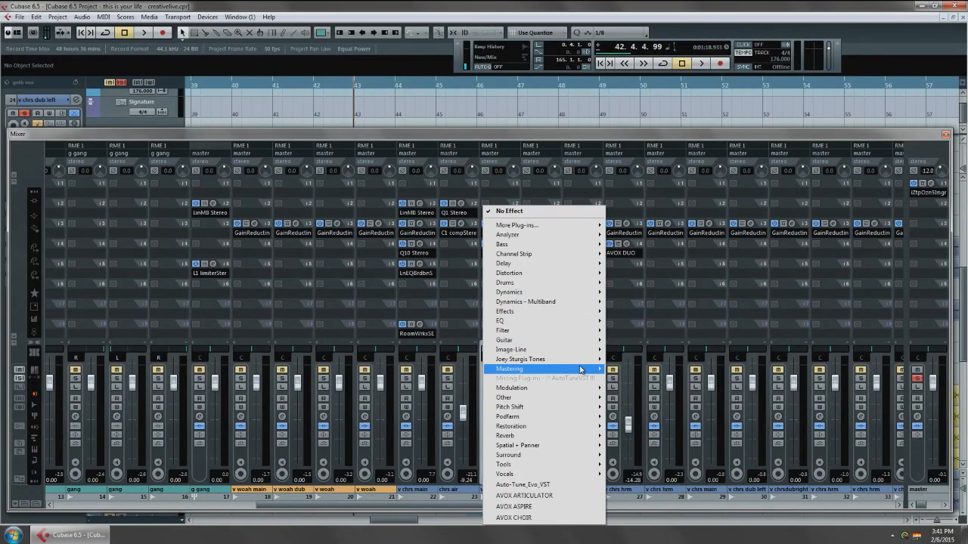
pyautogui.moveTo(536, 370)
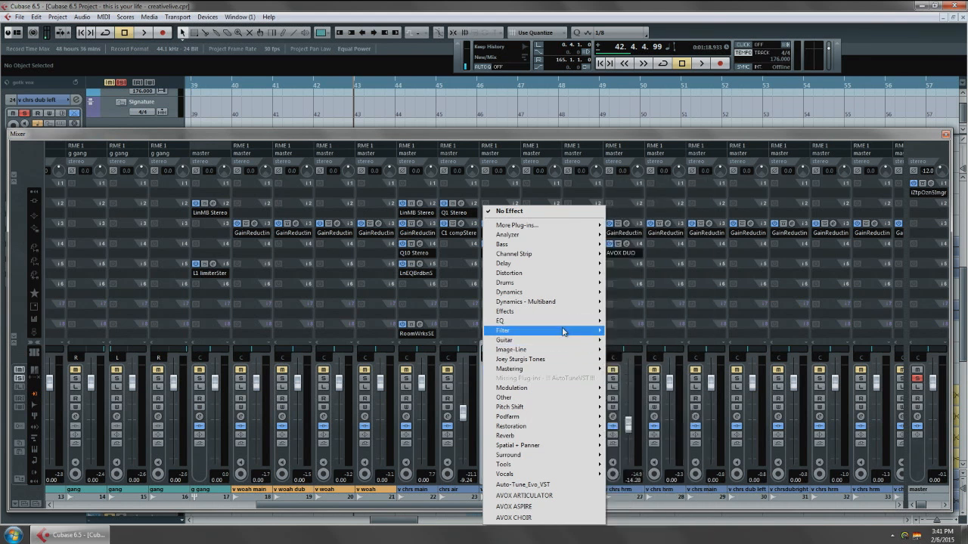
pyautogui.moveTo(598, 389)
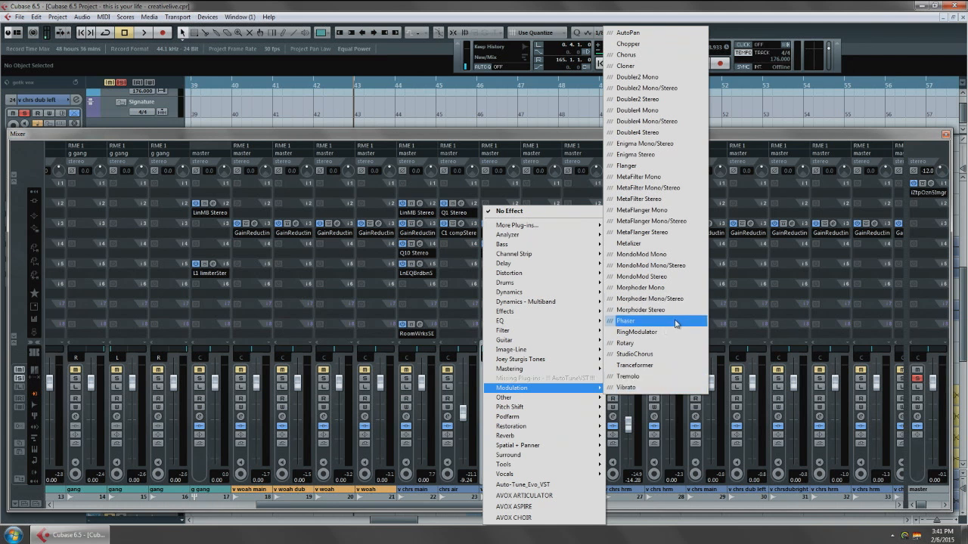
pyautogui.click(656, 62)
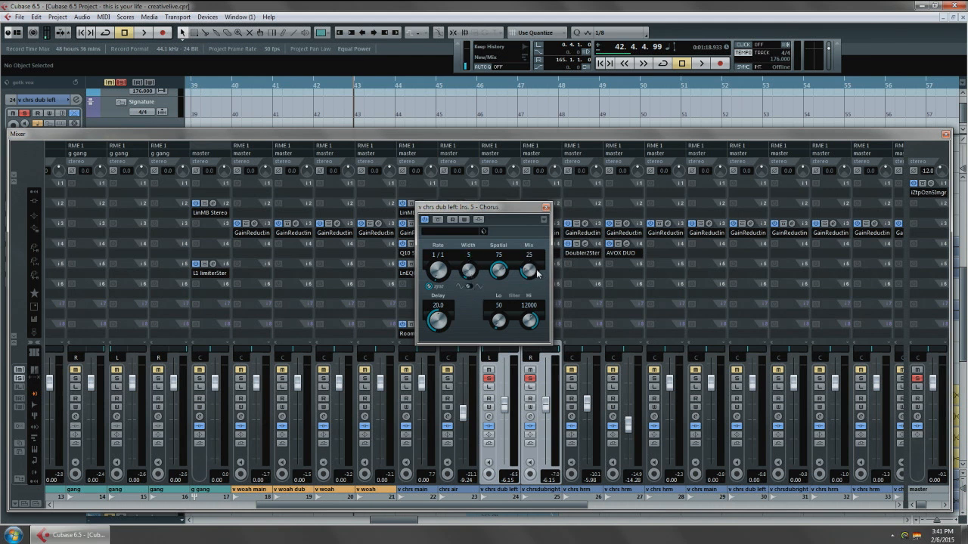
pyautogui.click(546, 207)
pyautogui.moveTo(518, 266); pyautogui.dragTo(540, 269)
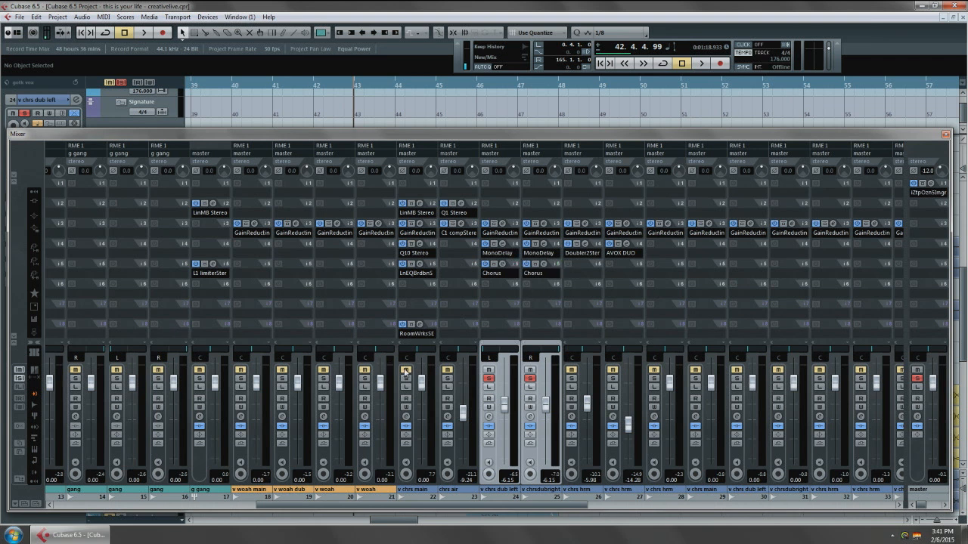
# Solo the chorus main vocal with the dubs and play them from just after bar 43.
pyautogui.click(405, 378)
pyautogui.press('F3')
pyautogui.scroll(6, 363, 261)
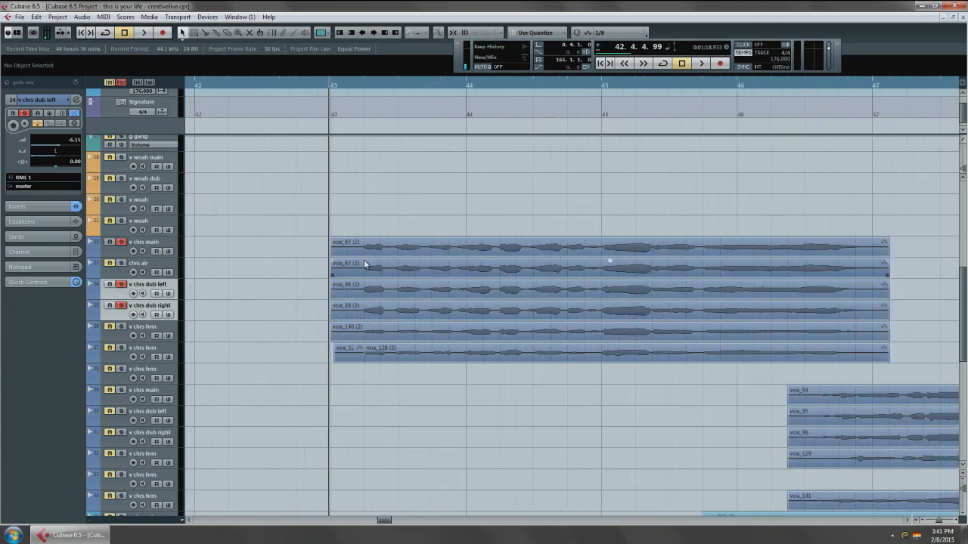
pyautogui.click(352, 85)
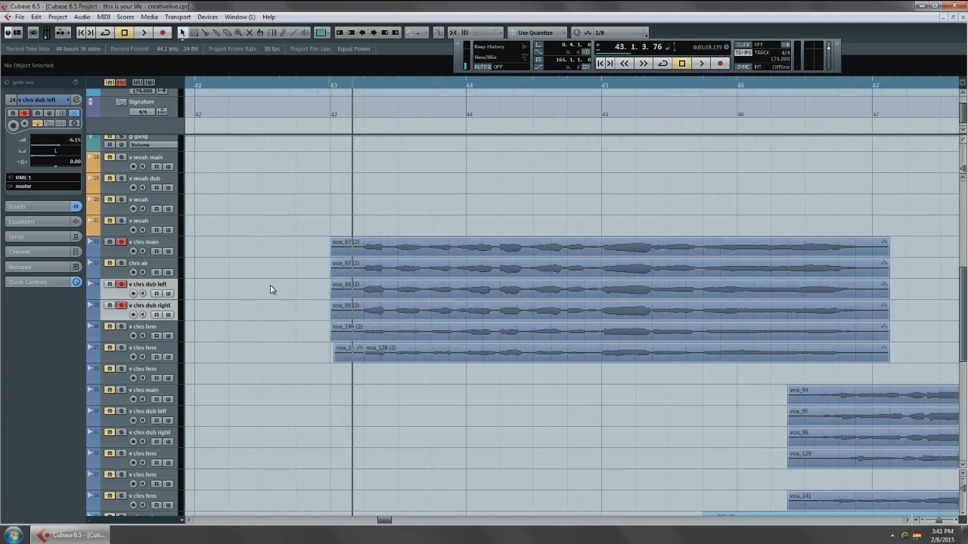
pyautogui.press('F3')
pyautogui.press('space')
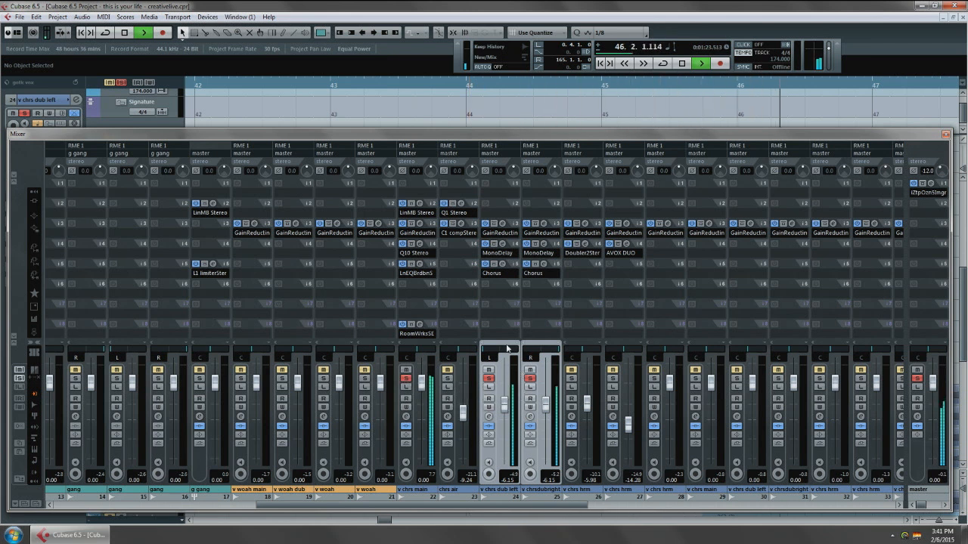
pyautogui.press('space')
# Compare playback with the Chorus effect bypassed and active on both dub channels.
pyautogui.click(493, 263)
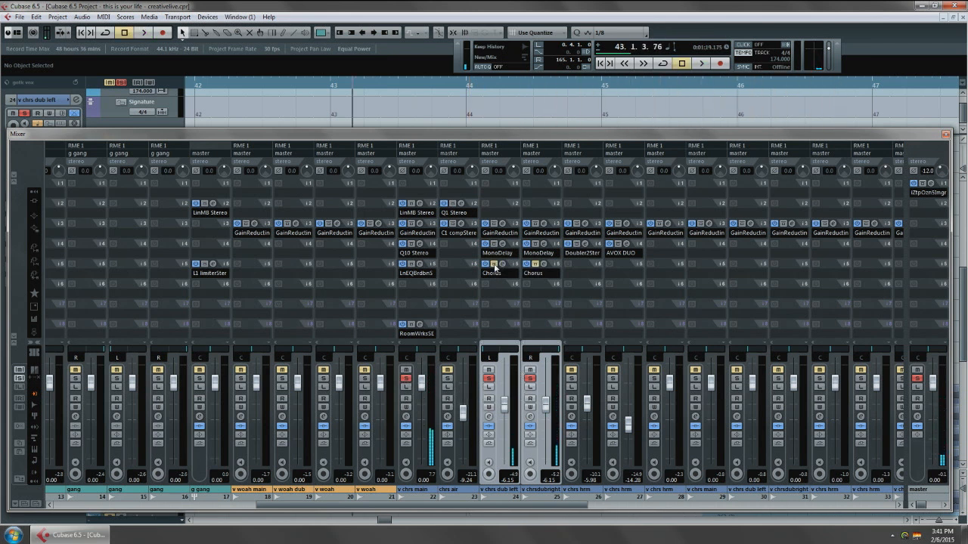
pyautogui.press('space')
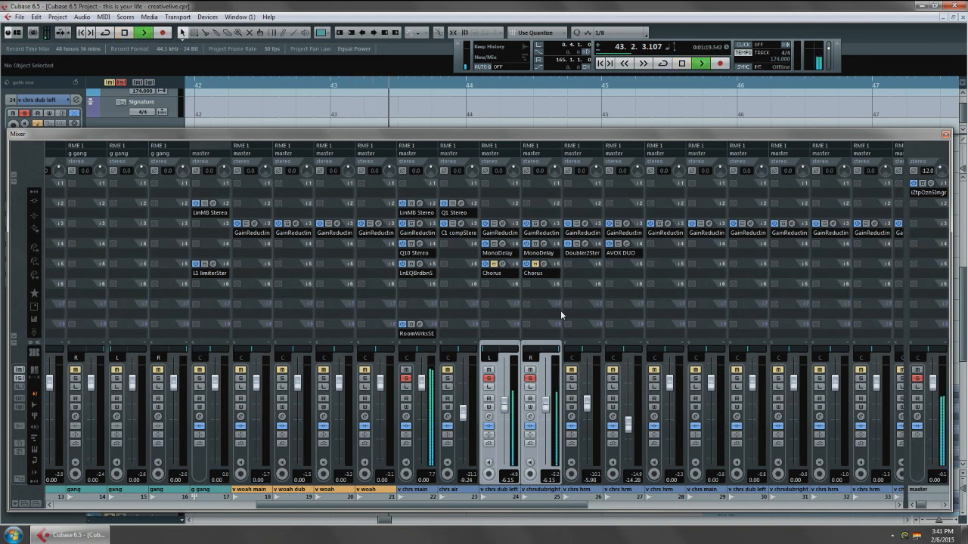
pyautogui.press('space')
pyautogui.click(493, 264)
pyautogui.press('space')
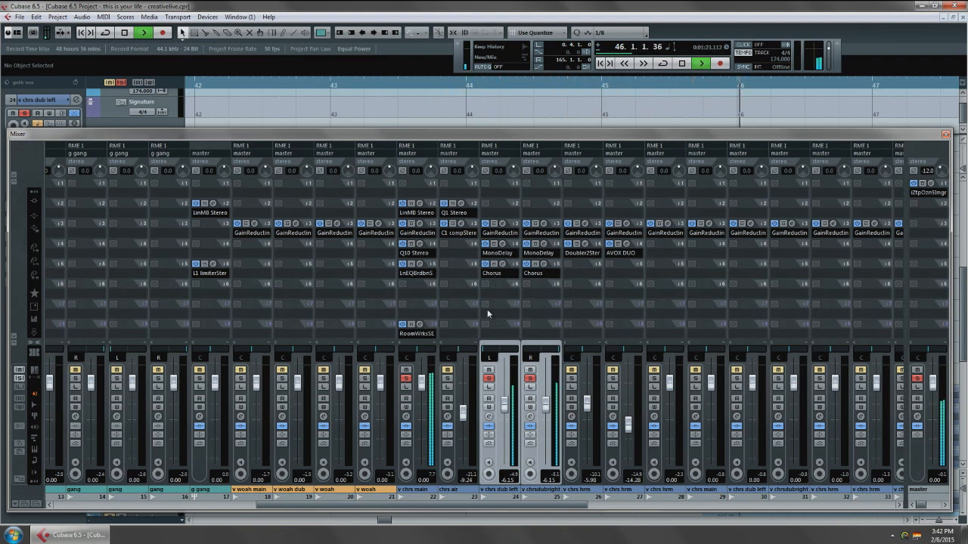
pyautogui.press('space')
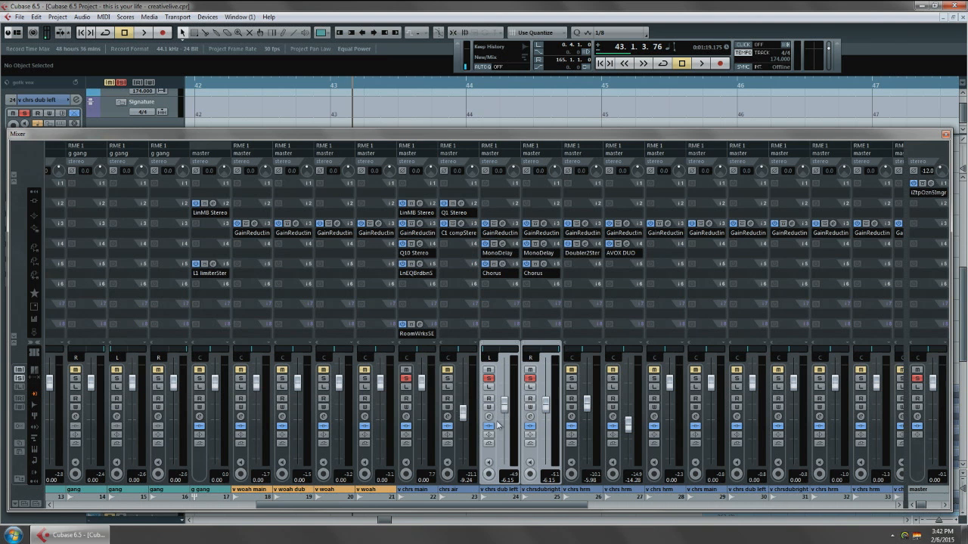
# Enable EQ band 2 on the dub left channel and cut about 6.4 dB at 210 Hz.
pyautogui.click(488, 417)
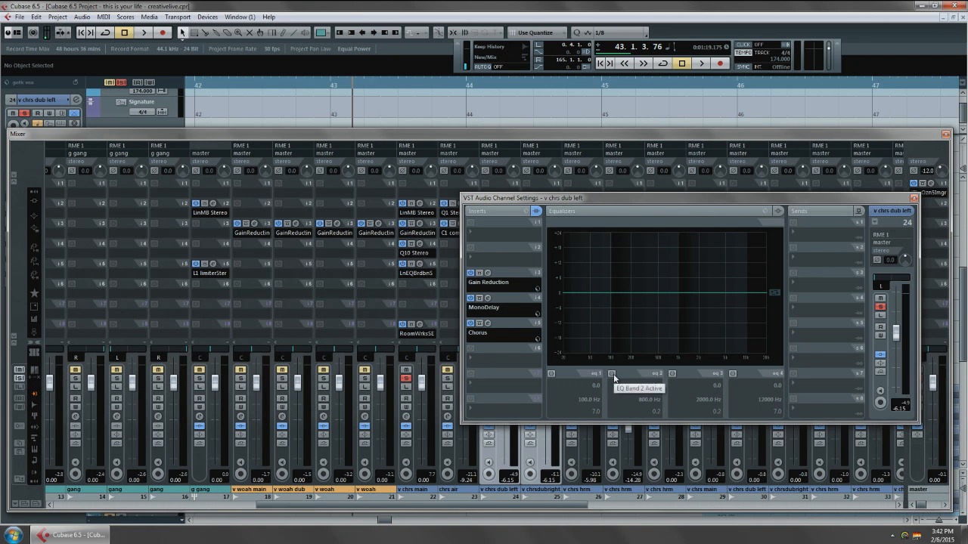
pyautogui.click(612, 374)
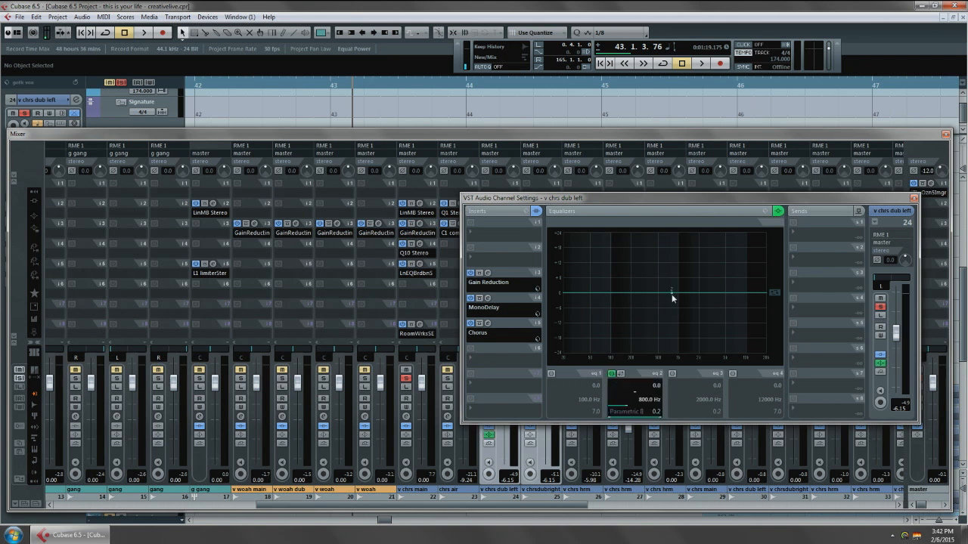
pyautogui.moveTo(672, 298); pyautogui.dragTo(679, 310)
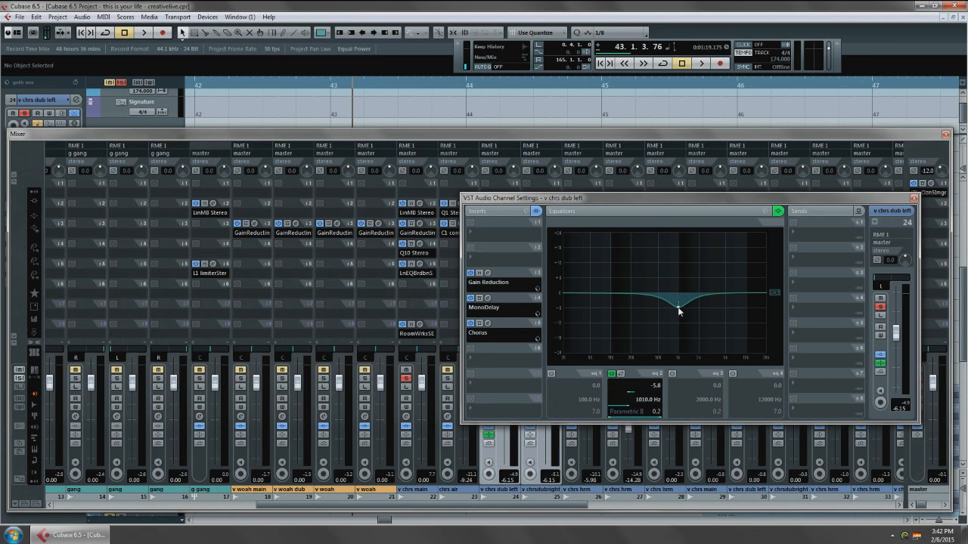
pyautogui.moveTo(684, 198); pyautogui.dragTo(560, 115)
pyautogui.moveTo(553, 225); pyautogui.dragTo(510, 228)
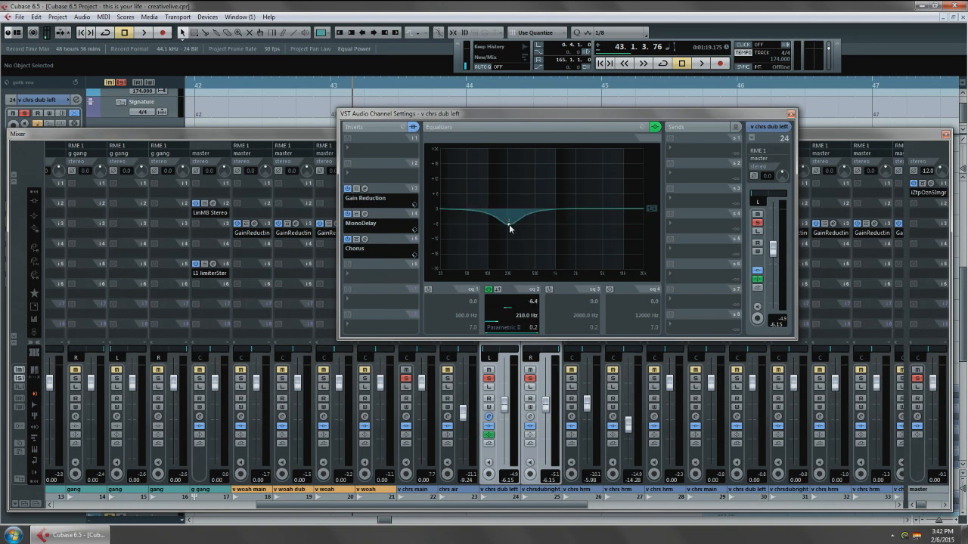
# Enable EQ band 2 on the dub right channel and cut about 6.2 dB at 206 Hz.
pyautogui.click(529, 417)
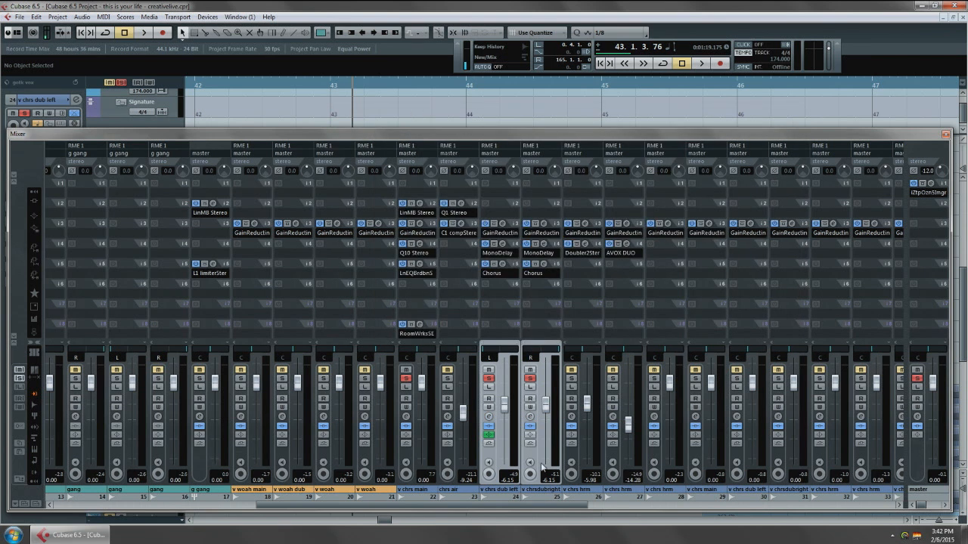
pyautogui.click(531, 418)
pyautogui.click(489, 289)
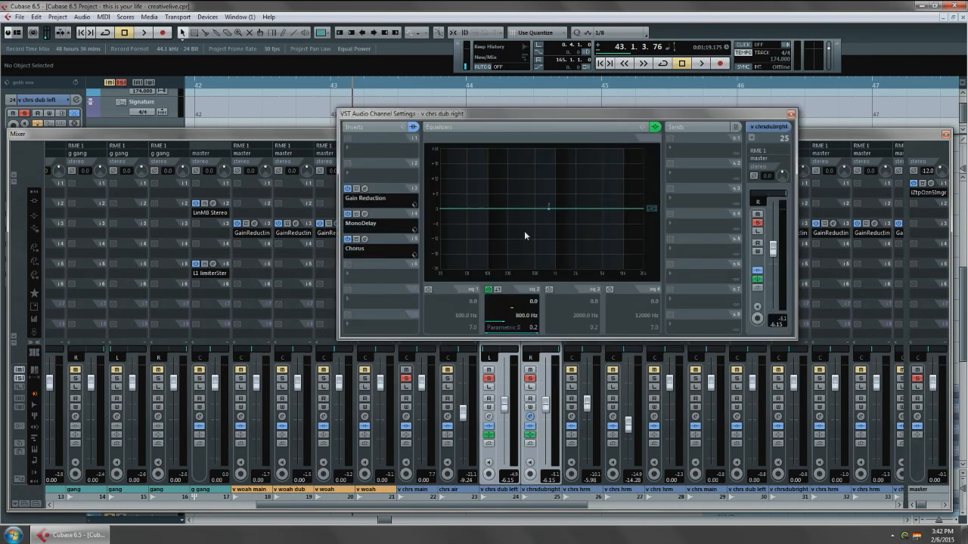
pyautogui.moveTo(551, 211); pyautogui.dragTo(508, 228)
pyautogui.press('F3')
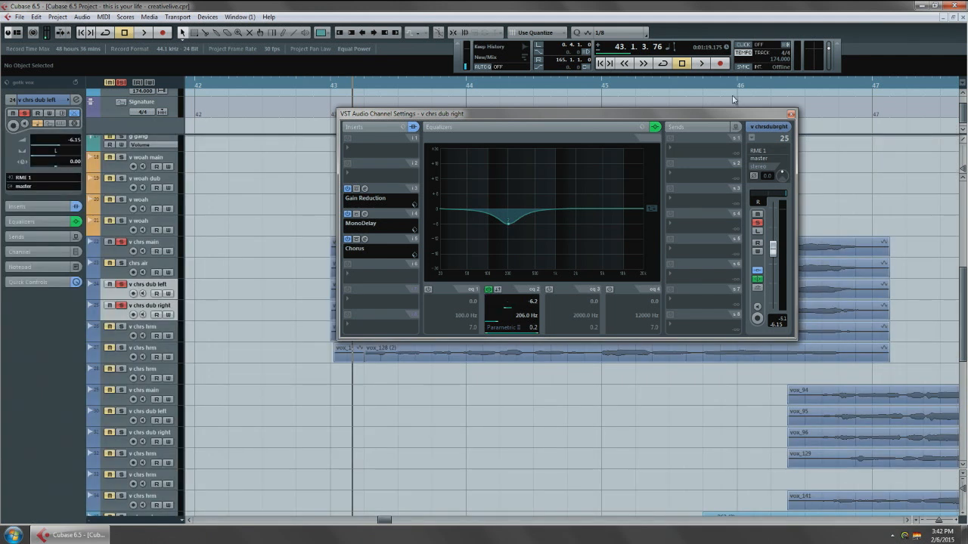
pyautogui.click(790, 114)
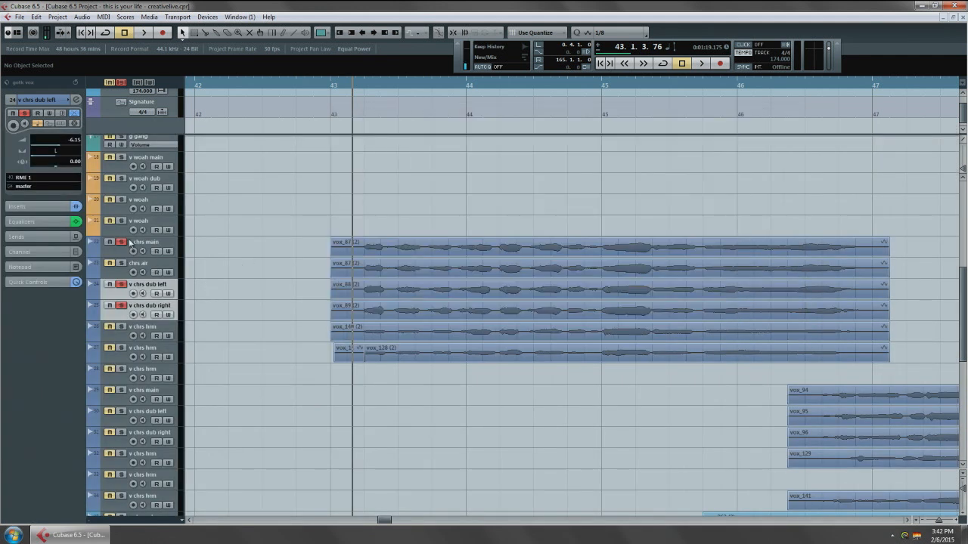
# Compare playback with the EQs active and bypassed on both dub channels, leaving them active.
pyautogui.press('F3')
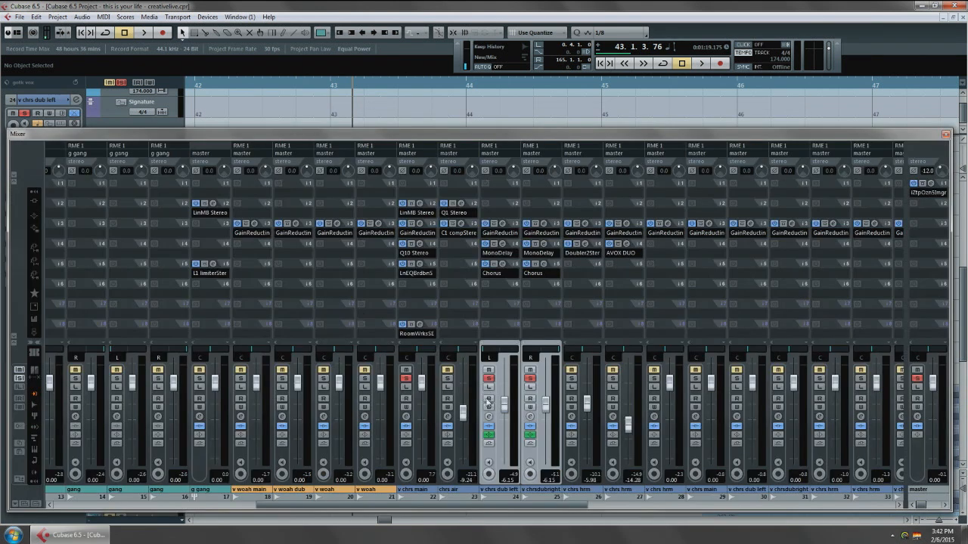
pyautogui.press('space')
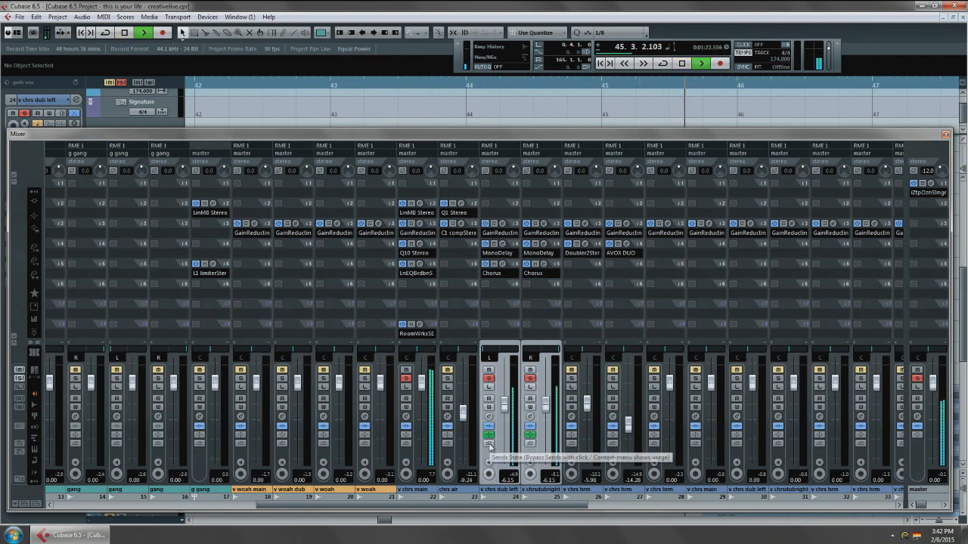
pyautogui.press('space')
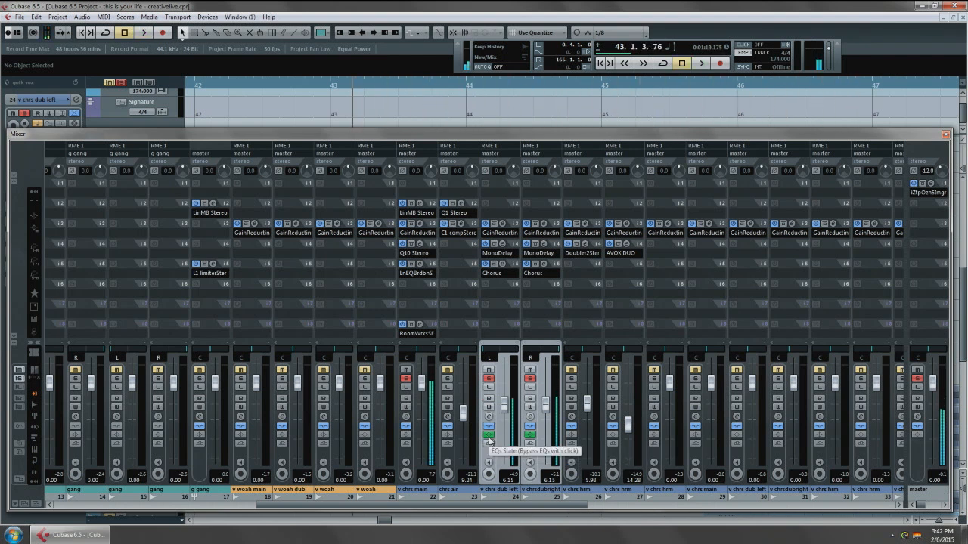
pyautogui.click(488, 436)
pyautogui.click(532, 436)
pyautogui.press('space')
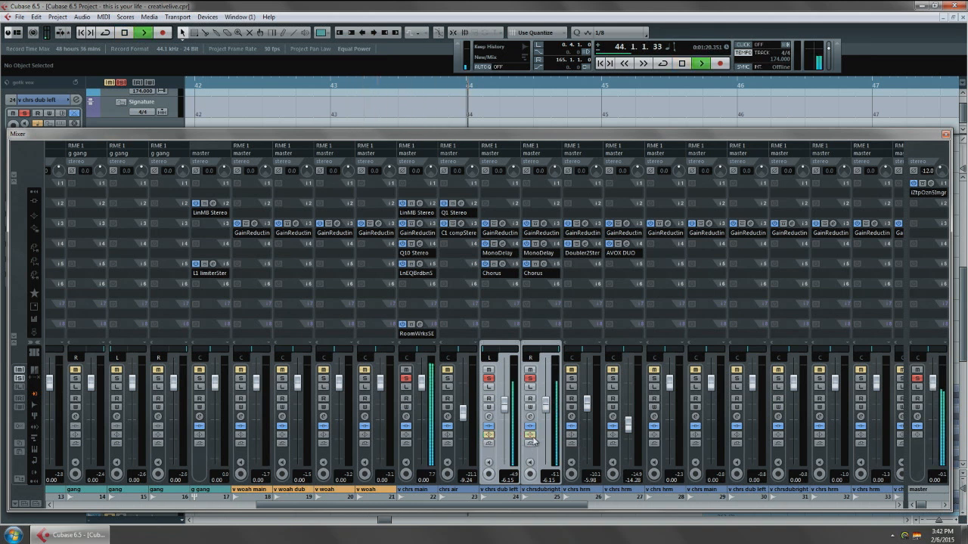
pyautogui.press('space')
pyautogui.click(531, 437)
pyautogui.click(488, 436)
pyautogui.press('space')
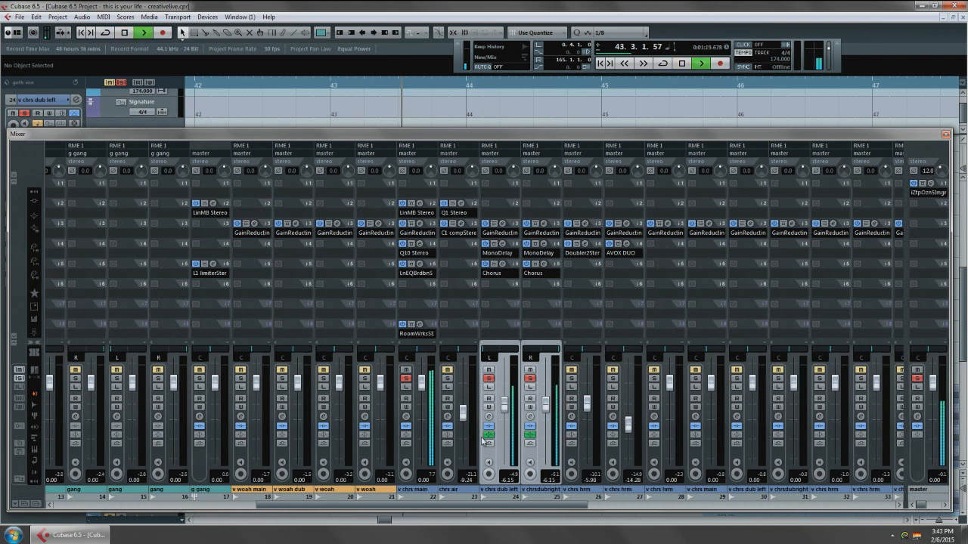
pyautogui.press('space')
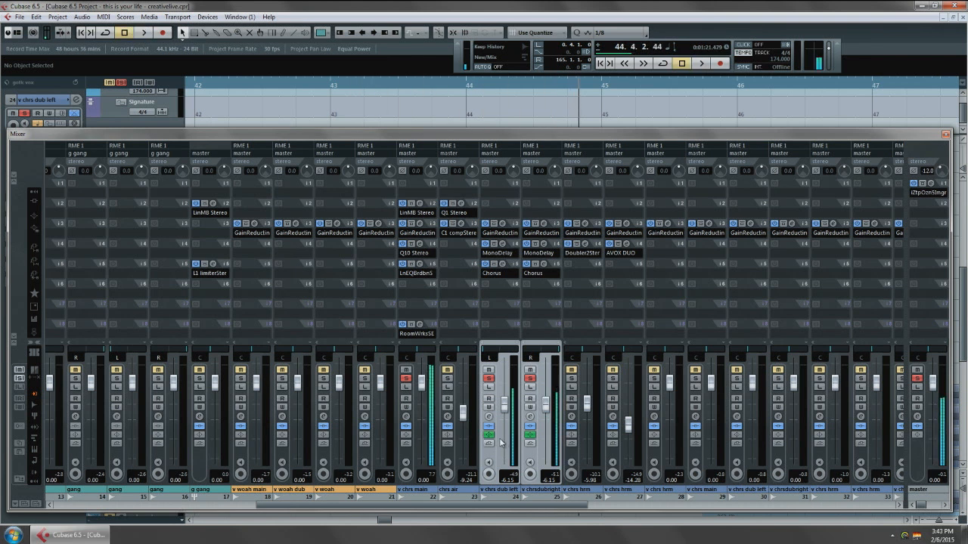
pyautogui.press('F3')
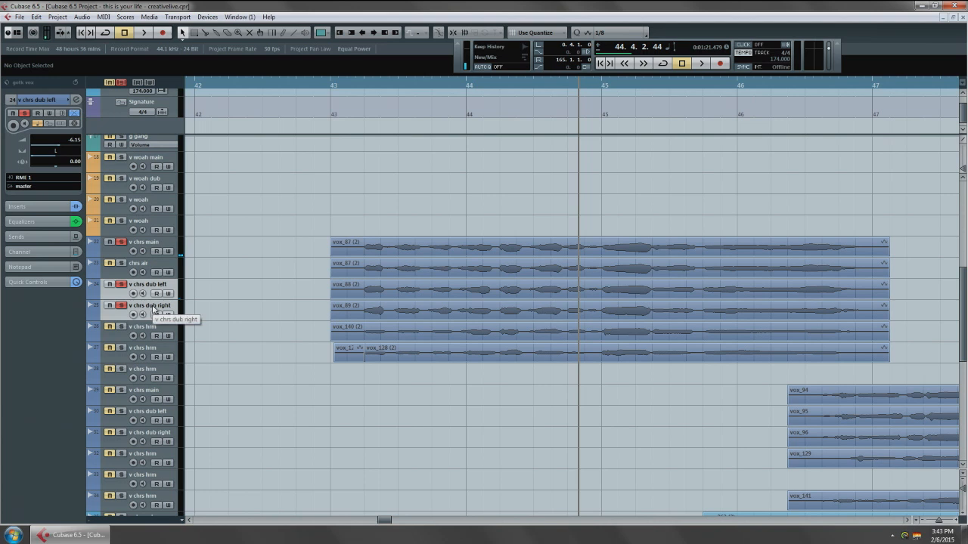
pyautogui.press('F3')
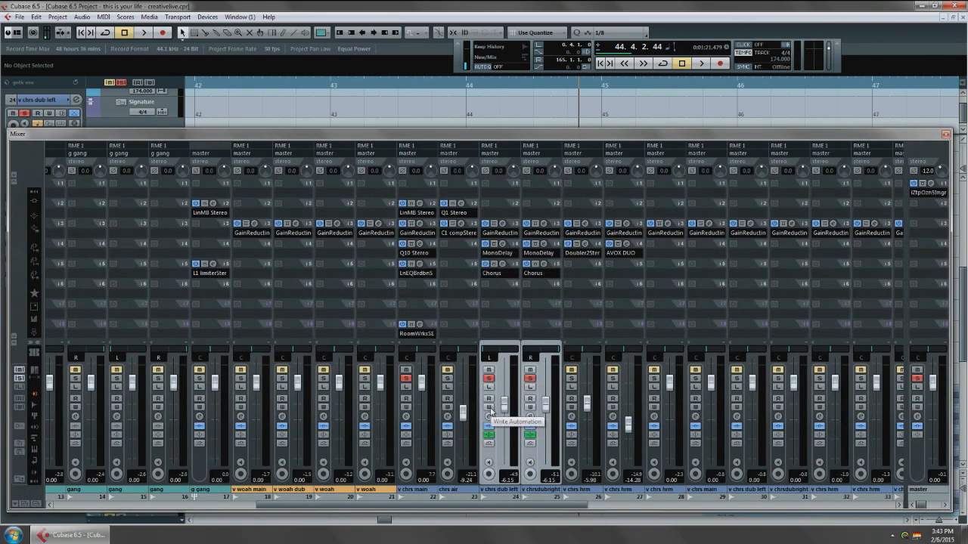
pyautogui.press('F3')
pyautogui.click(331, 89)
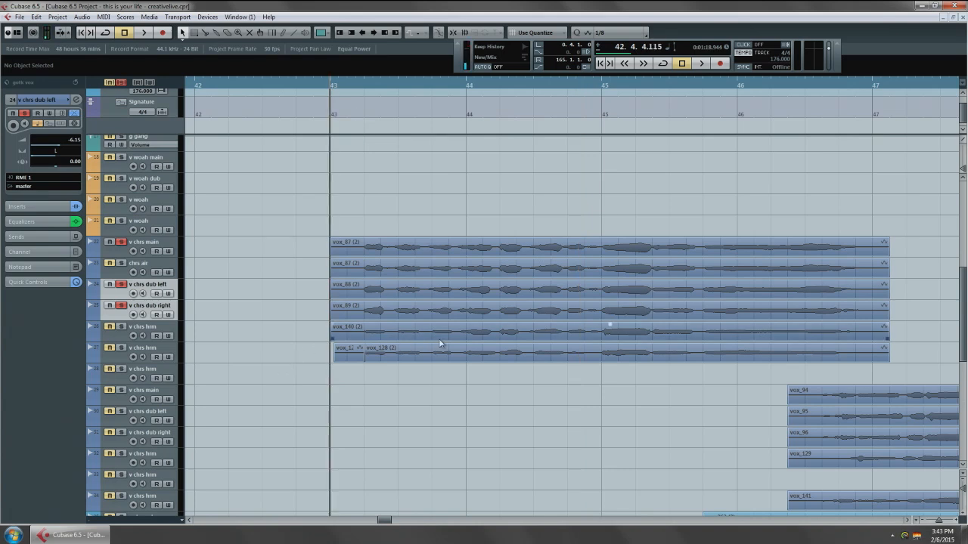
pyautogui.moveTo(428, 340); pyautogui.dragTo(337, 348)
pyautogui.moveTo(370, 319); pyautogui.dragTo(300, 327)
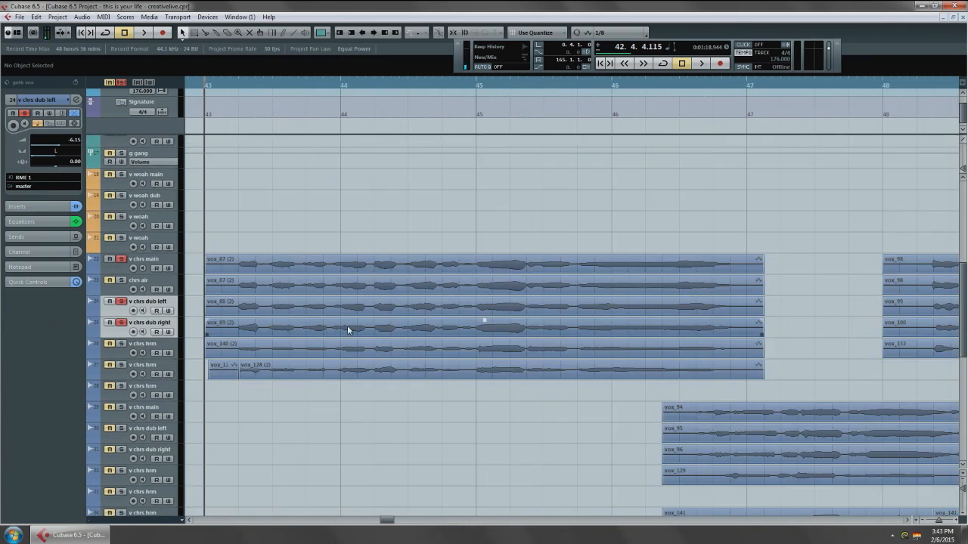
pyautogui.scroll(-4, 345, 328)
pyautogui.scroll(4, 295, 349)
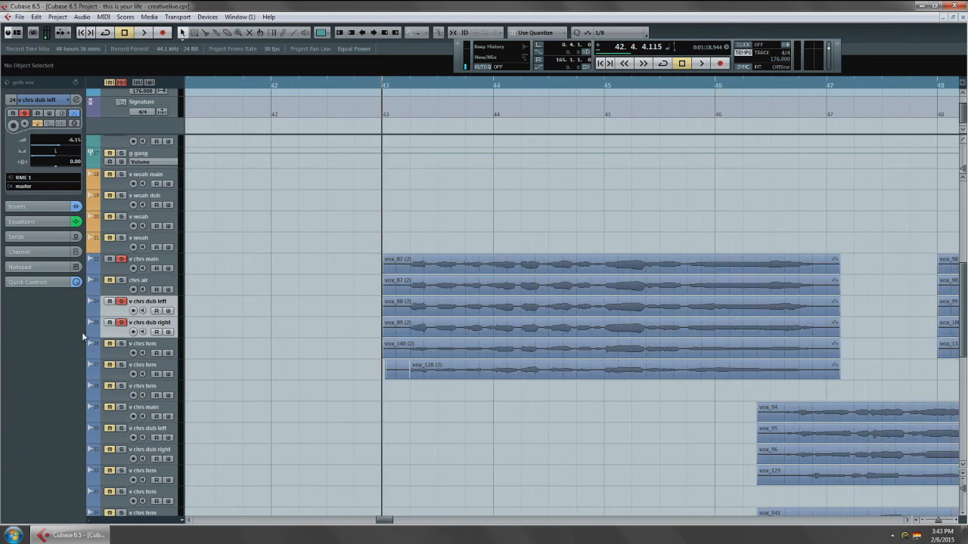
# Show the volume automation lanes of the dub left and right tracks and enable Read and Write automation on both.
pyautogui.click(94, 332)
pyautogui.click(92, 313)
pyautogui.moveTo(456, 337); pyautogui.dragTo(413, 330)
pyautogui.press('F3')
pyautogui.click(488, 398)
pyautogui.click(530, 407)
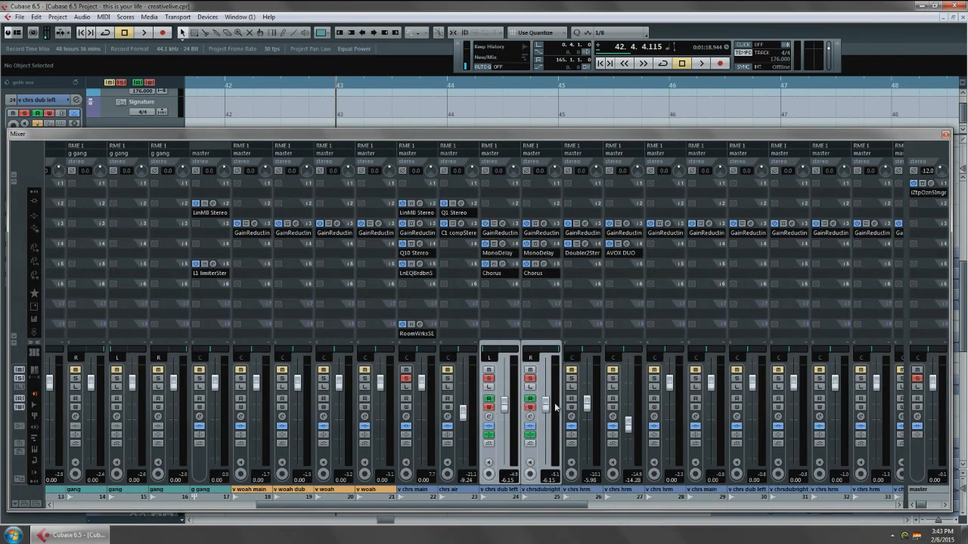
# Record volume automation on both dubs from bar 40, lowering the faders to about -12.09 dB and raising them to about -5.77 dB around bar 45.
pyautogui.press('F3')
pyautogui.hscroll(-3, 572, 172)
pyautogui.click(266, 87)
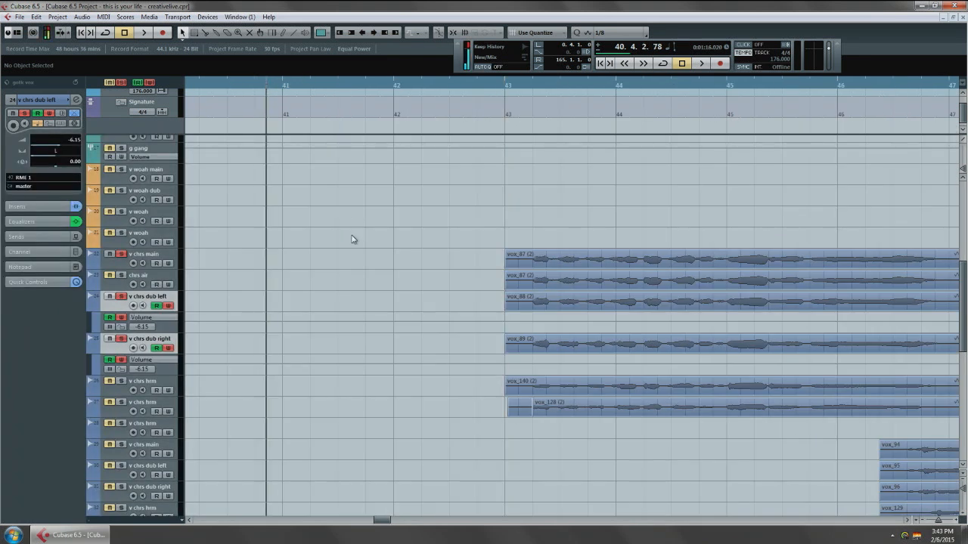
pyautogui.press('F3')
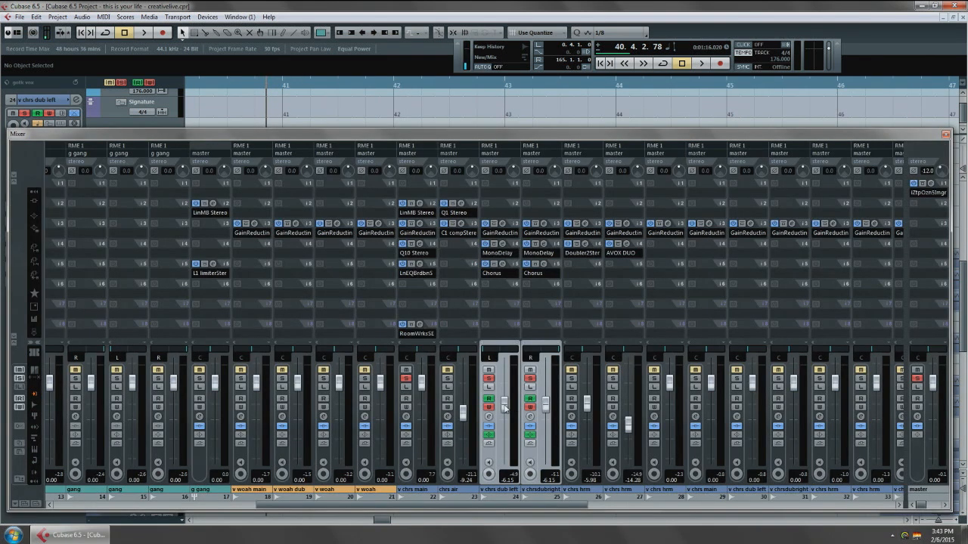
pyautogui.press('space')
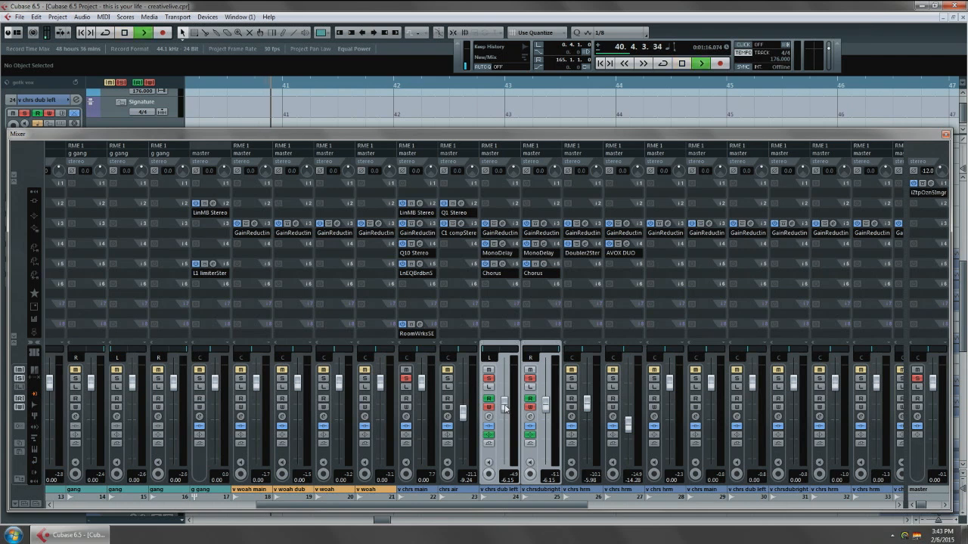
pyautogui.moveTo(504, 409); pyautogui.dragTo(508, 425)
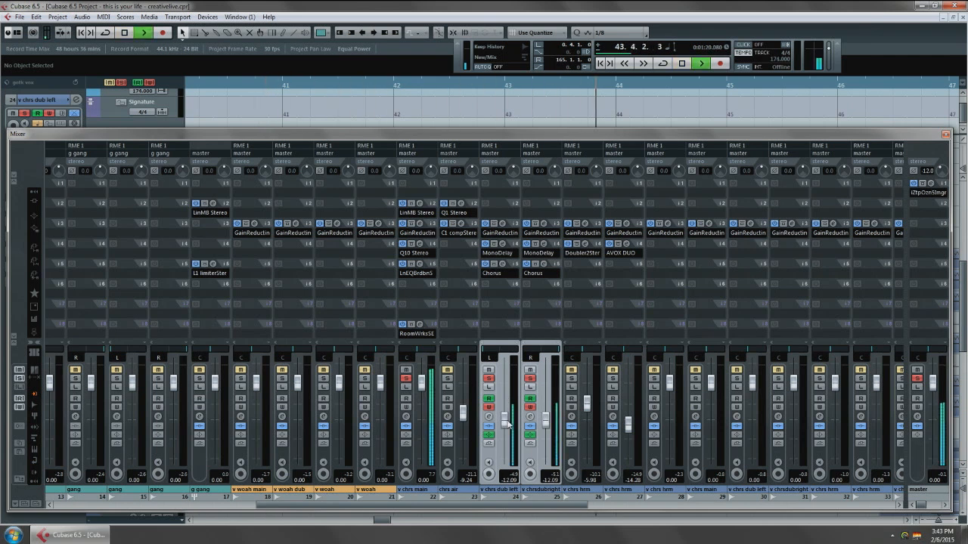
pyautogui.moveTo(508, 425); pyautogui.dragTo(508, 408)
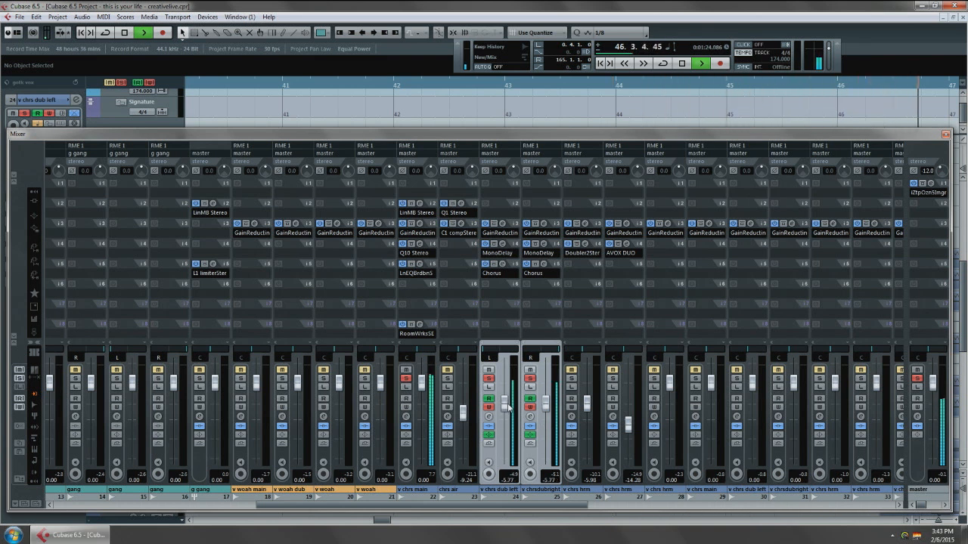
pyautogui.press('space')
# Review the recorded volume curves on both dub tracks and play them back from bar 43.
pyautogui.press('F4')
pyautogui.press('F4')
pyautogui.press('F3')
pyautogui.hscroll(3, 449, 378)
pyautogui.scroll(-2, 497, 364)
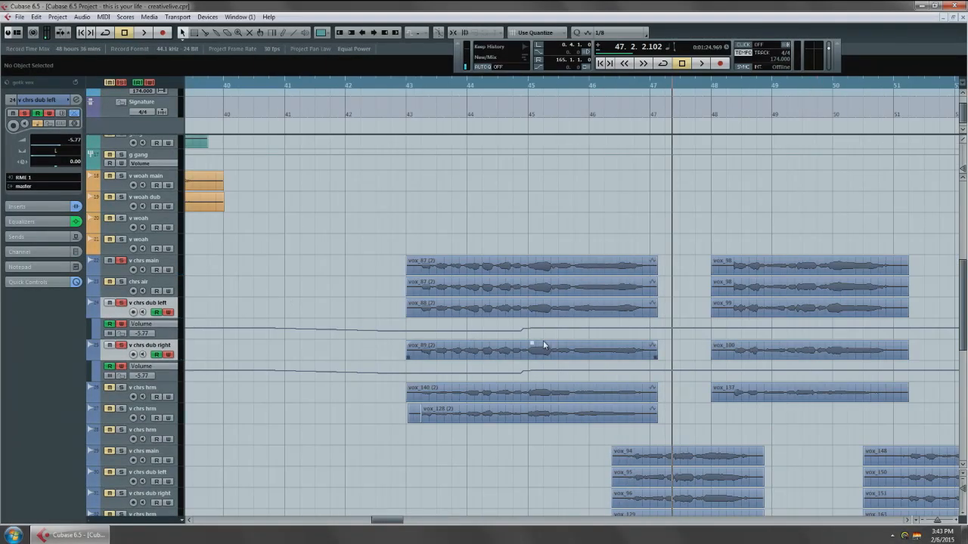
pyautogui.scroll(2, 542, 346)
pyautogui.click(244, 92)
pyautogui.press('space')
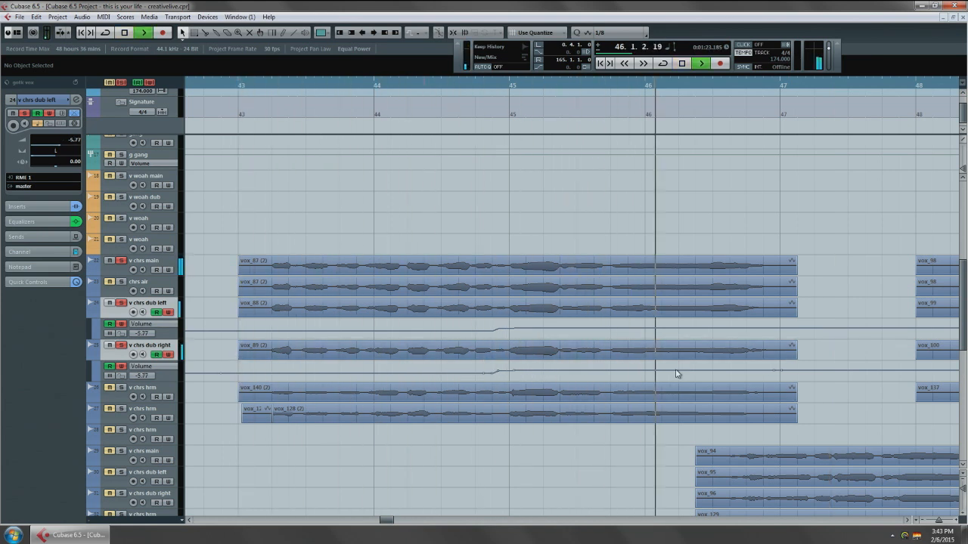
pyautogui.press('space')
pyautogui.scroll(-1, 480, 398)
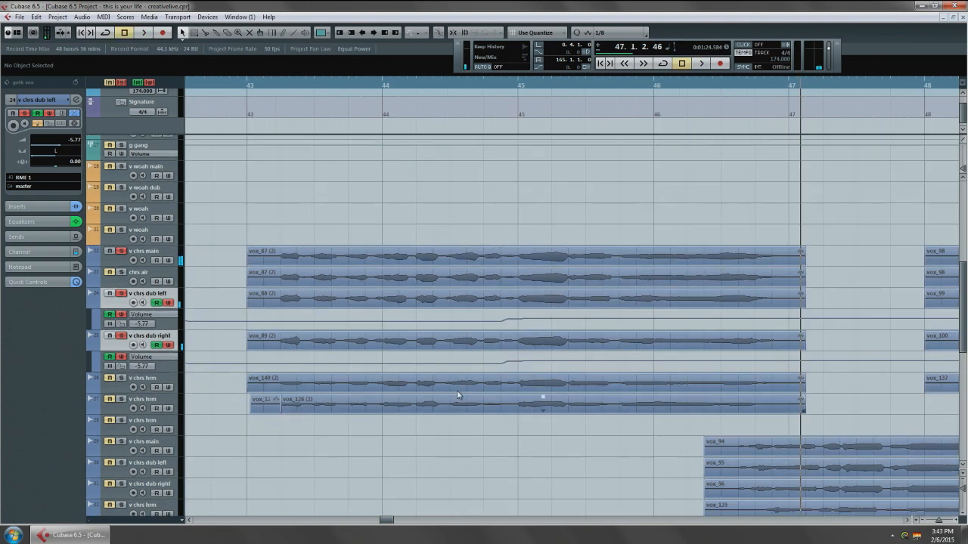
pyautogui.click(242, 85)
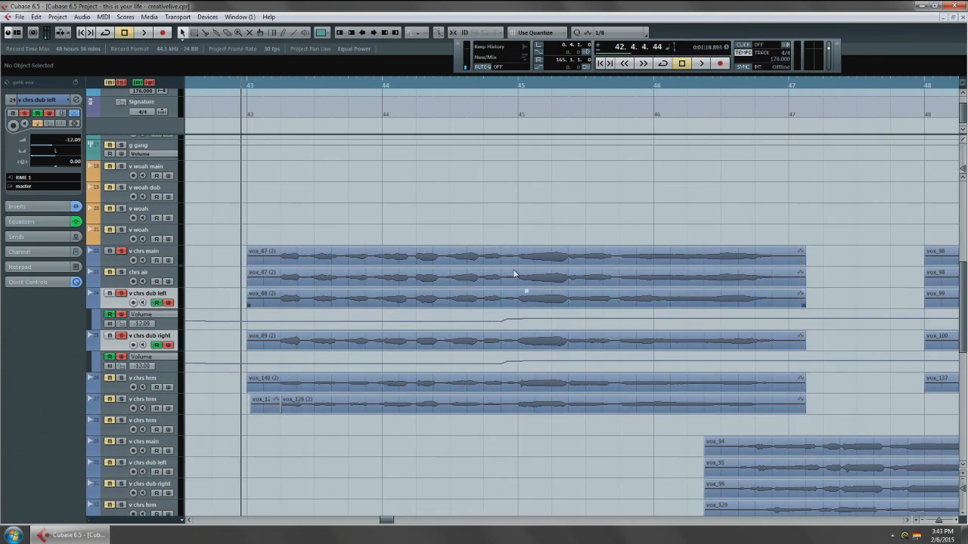
pyautogui.moveTo(527, 228); pyautogui.dragTo(460, 238)
# Unsolo the chorus main and dub tracks and turn off Write automation on both dubs.
pyautogui.click(122, 253)
pyautogui.click(123, 295)
pyautogui.click(168, 303)
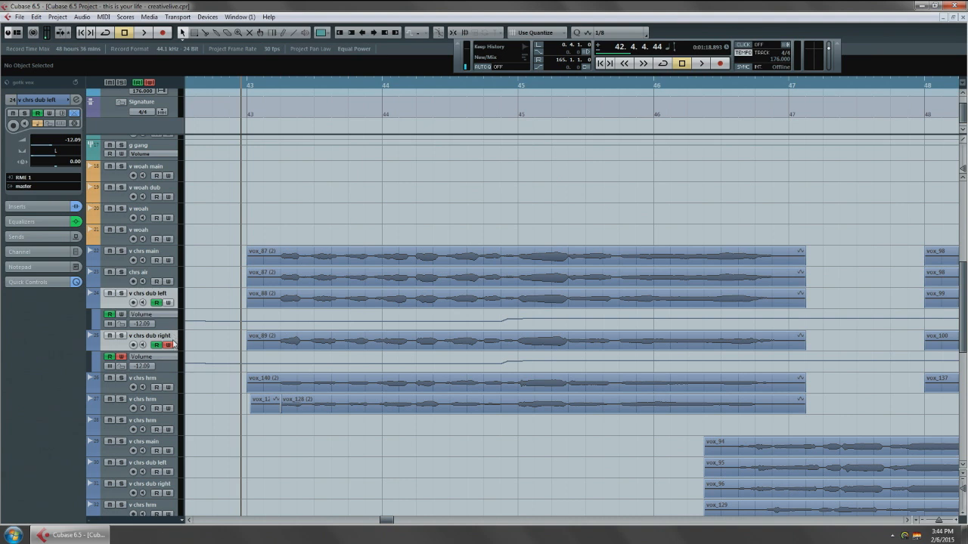
pyautogui.click(169, 345)
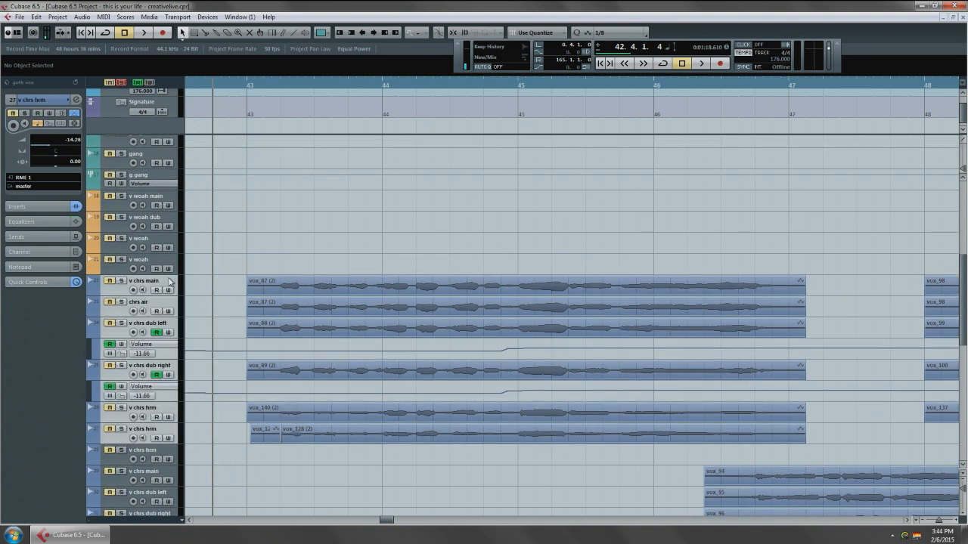
# Solo the chorus main, air, both dub and first two harmony tracks together and play them from just before bar 43.
pyautogui.click(171, 284)
pyautogui.press('s')
pyautogui.press('space')
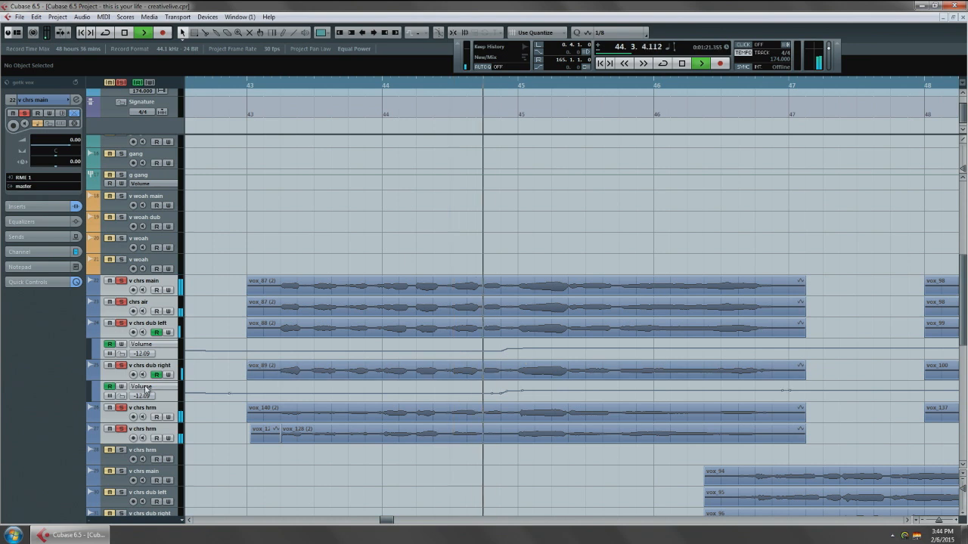
# Hide the volume automation lanes of both dub tracks and stop playback.
pyautogui.click(91, 376)
pyautogui.click(91, 333)
pyautogui.moveTo(525, 341); pyautogui.dragTo(493, 321)
pyautogui.press('space')
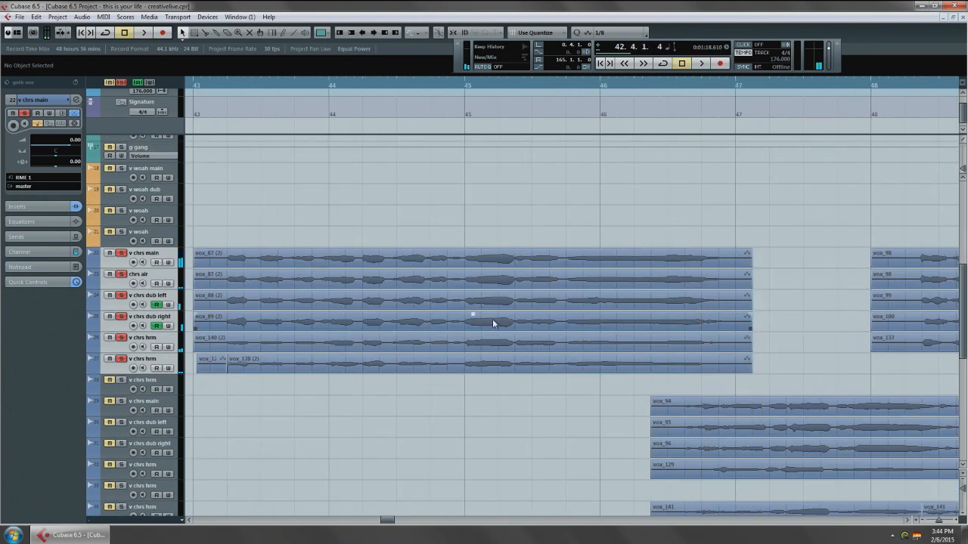
pyautogui.scroll(5, 493, 321)
pyautogui.scroll(-4, 481, 312)
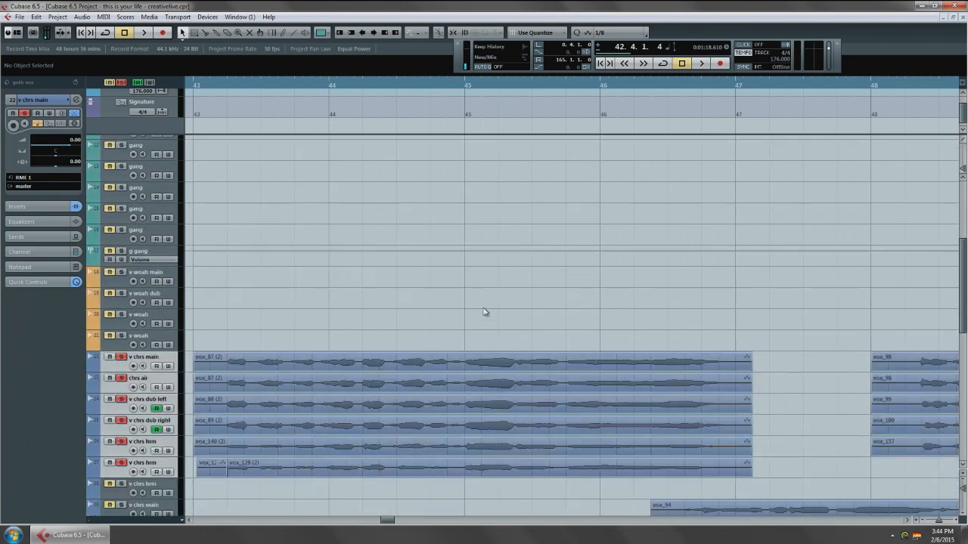
pyautogui.moveTo(516, 347); pyautogui.dragTo(533, 326)
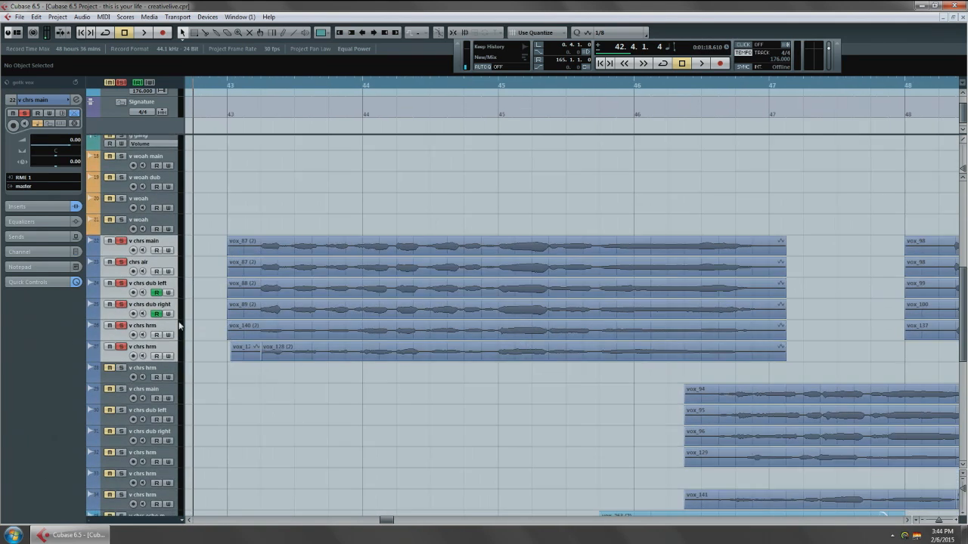